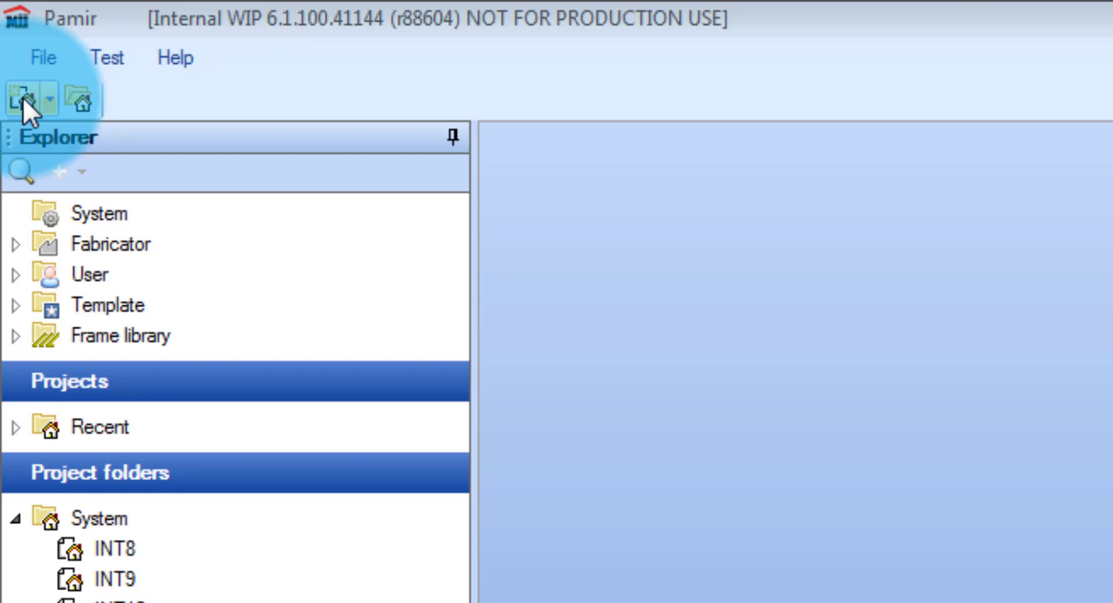
Start a new project named INTRO with South Africa (System) as both template and fabricator.
{"action": "left_click", "coordinate": [22, 98]}
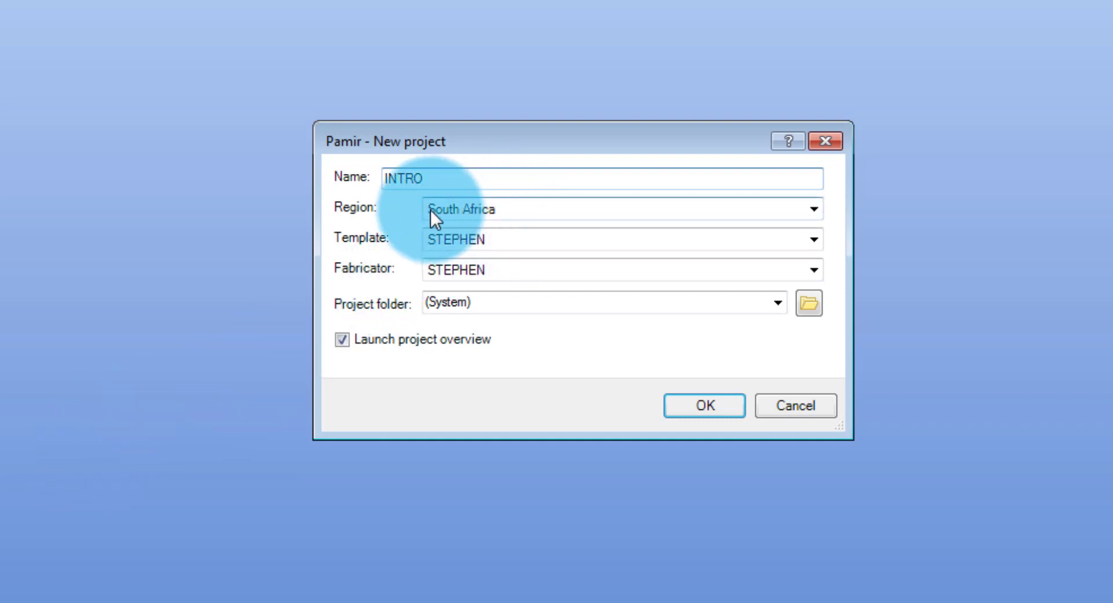
{"action": "left_click", "coordinate": [577, 241]}
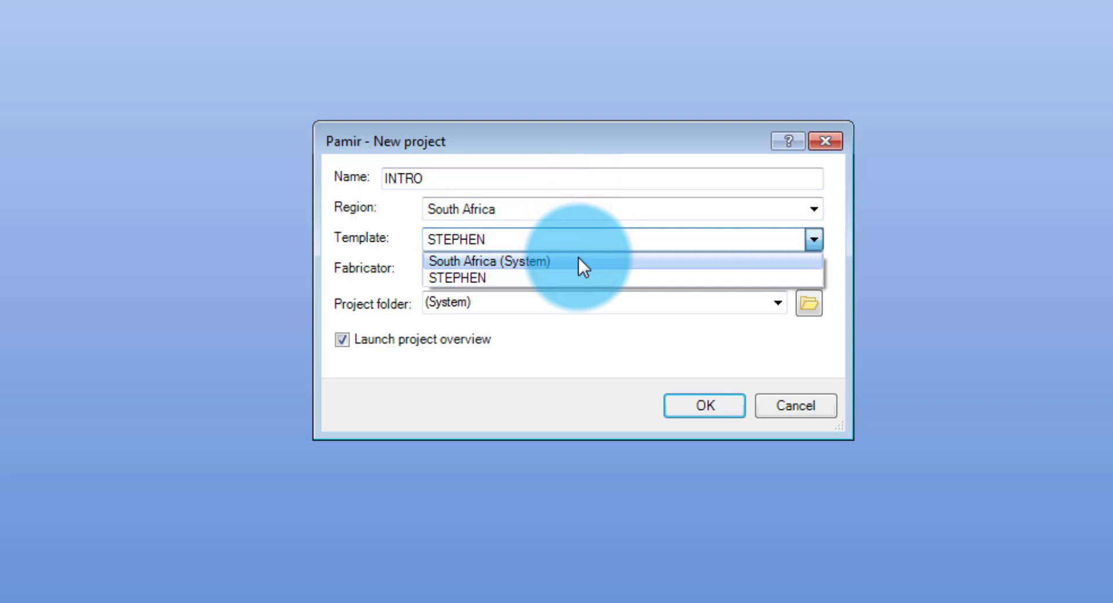
{"action": "left_click", "coordinate": [578, 261]}
{"action": "left_click", "coordinate": [811, 268]}
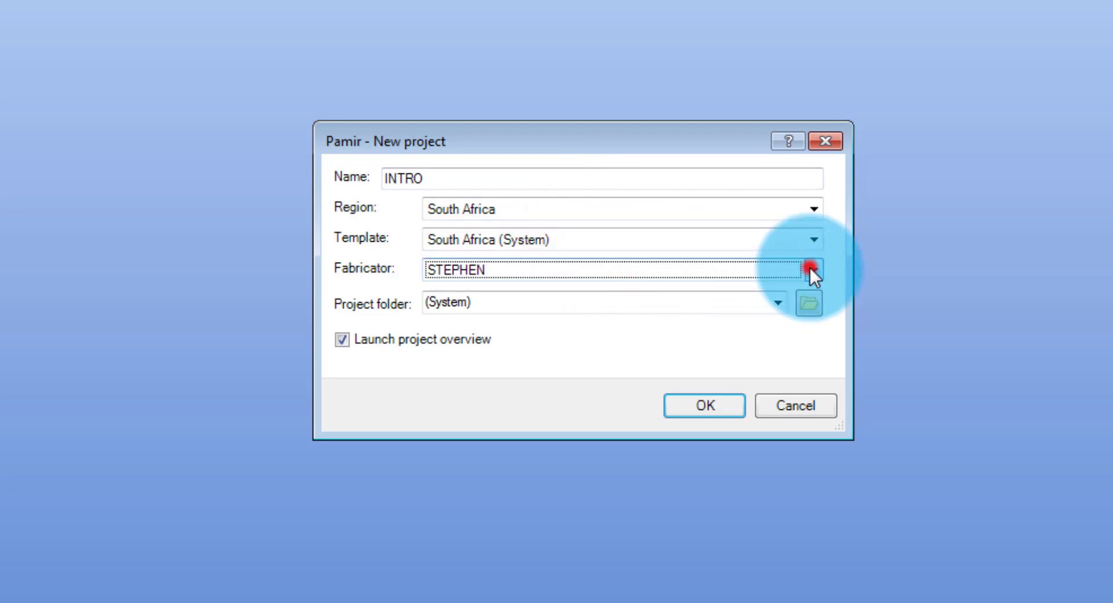
{"action": "left_click", "coordinate": [719, 292]}
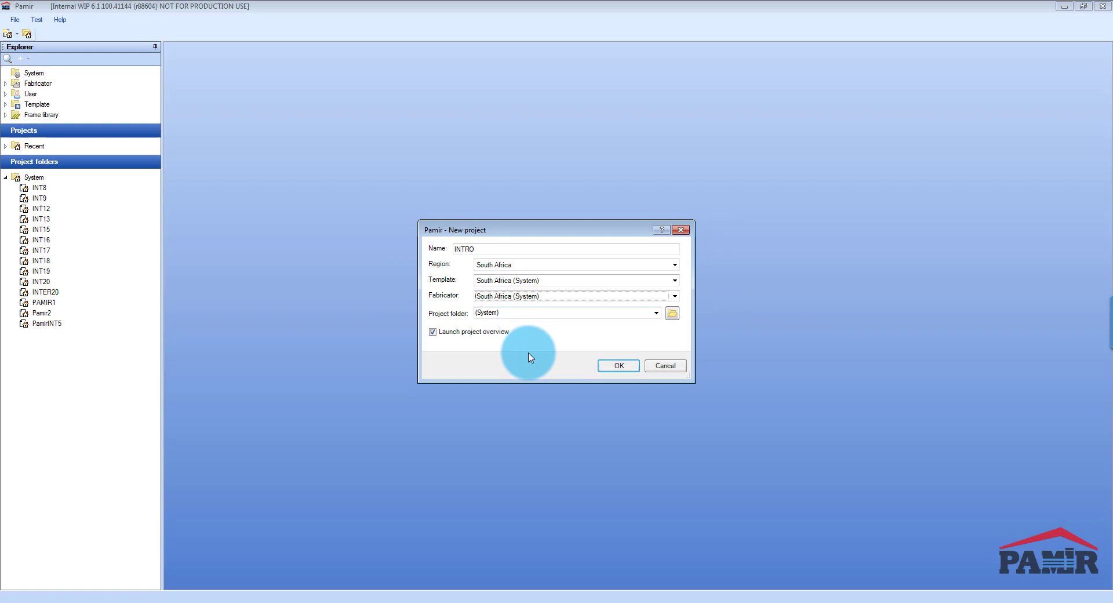
Confirm the INTRO project, then review its roof cover, 760 mm frame spacing and wall types.
{"action": "left_click", "coordinate": [619, 364]}
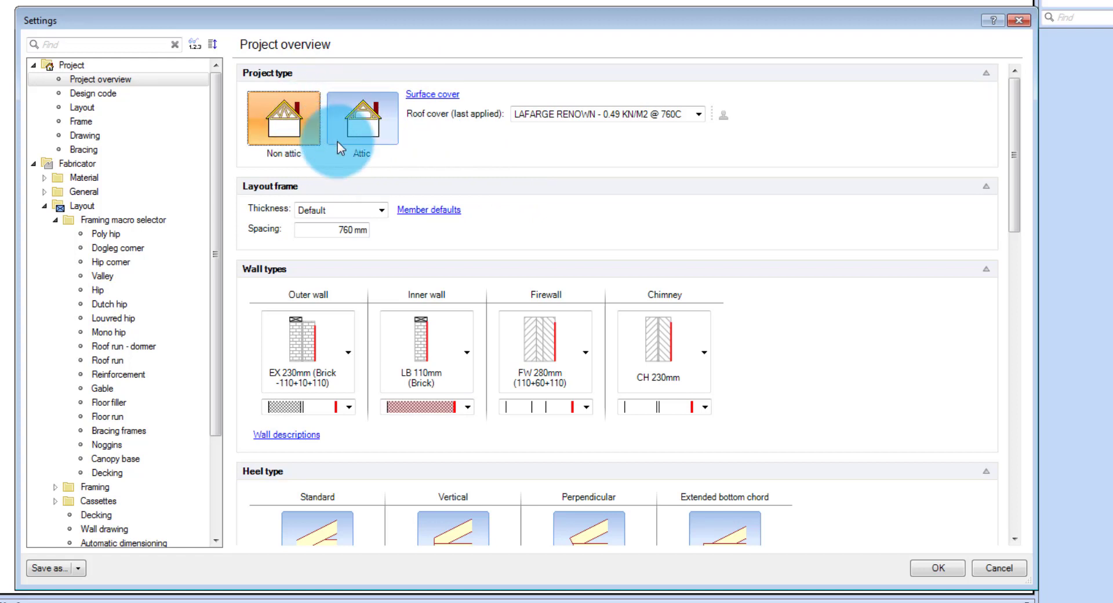
{"action": "left_click", "coordinate": [698, 115]}
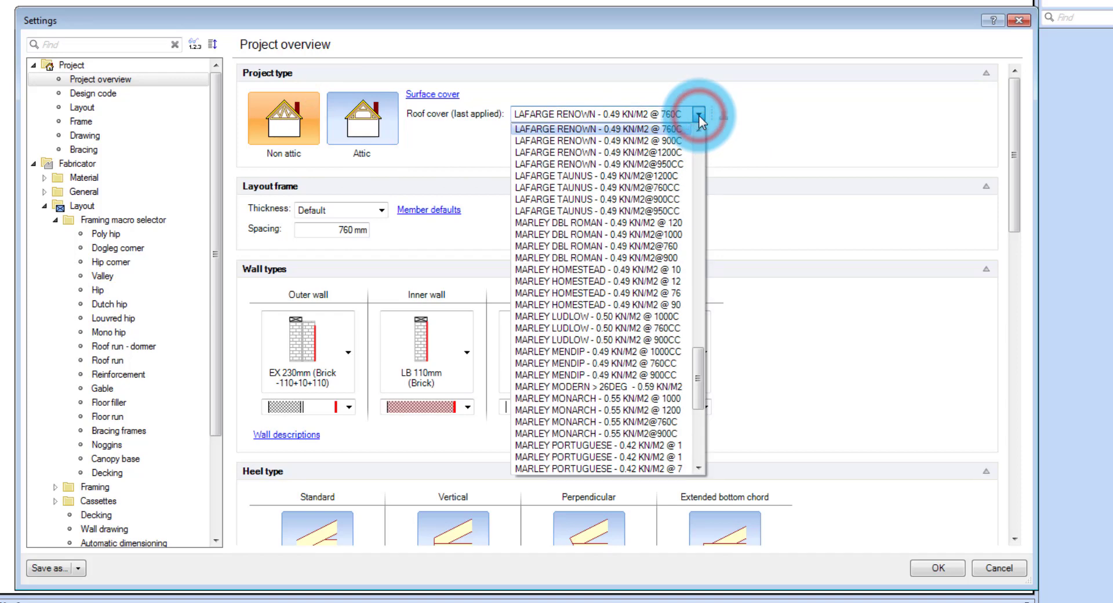
{"action": "left_click", "coordinate": [698, 115]}
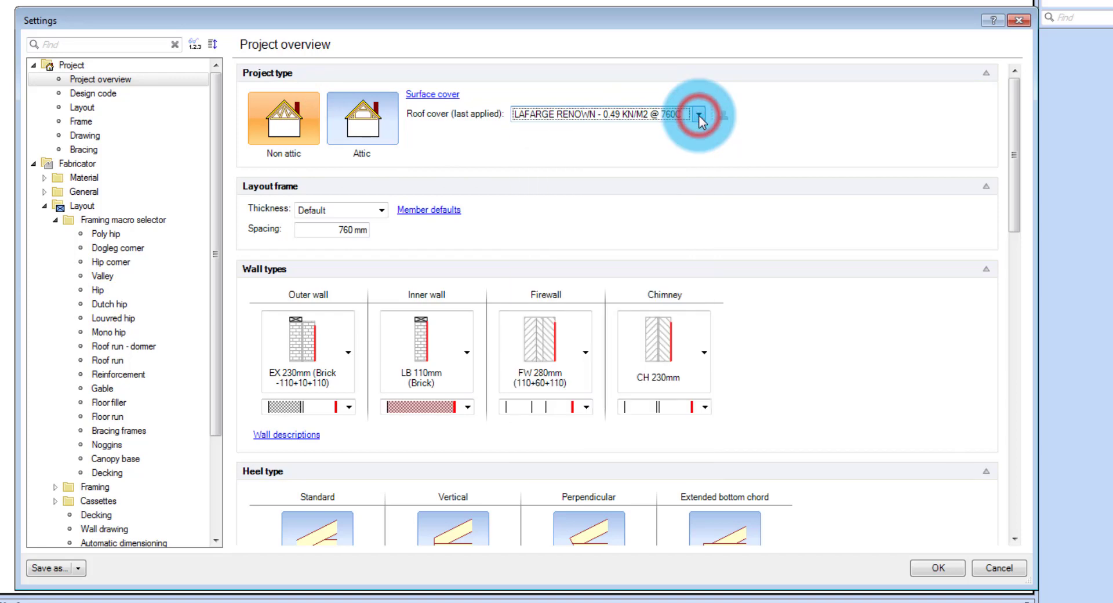
{"action": "left_click", "coordinate": [340, 230]}
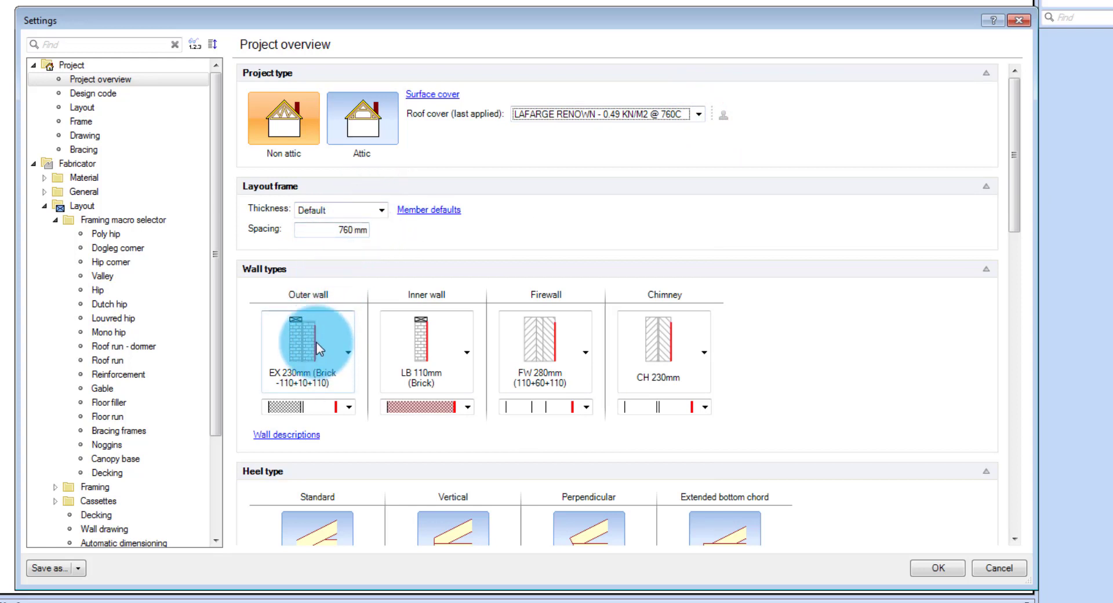
{"action": "scroll", "coordinate": [316, 341], "scroll_direction": "down", "scroll_amount": 3}
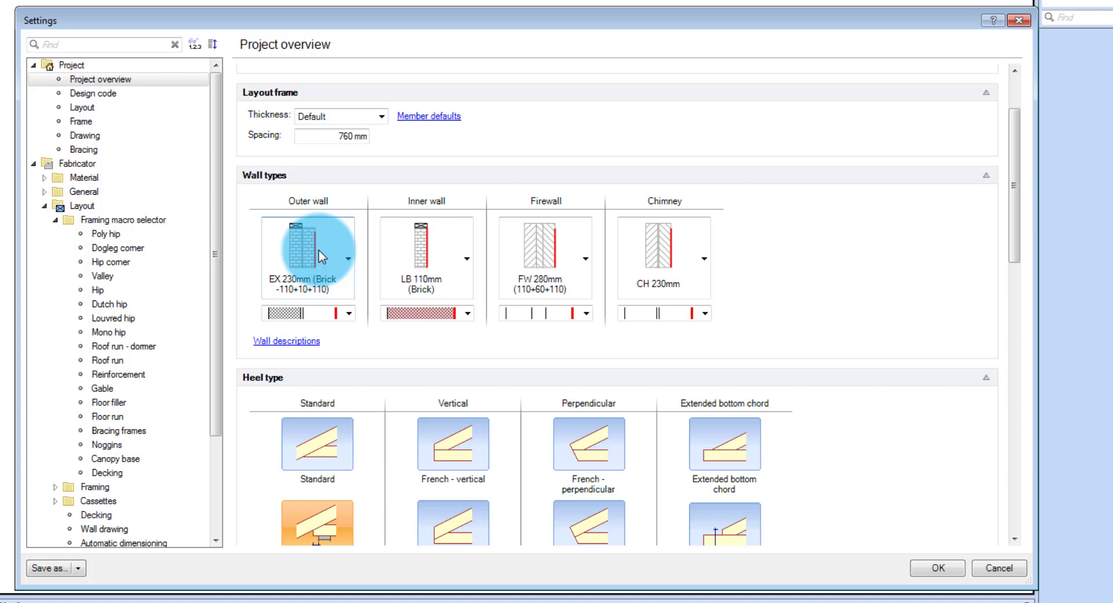
Remove the Cavity and second brick layers from the EX 230mm wall description.
{"action": "left_click", "coordinate": [305, 342]}
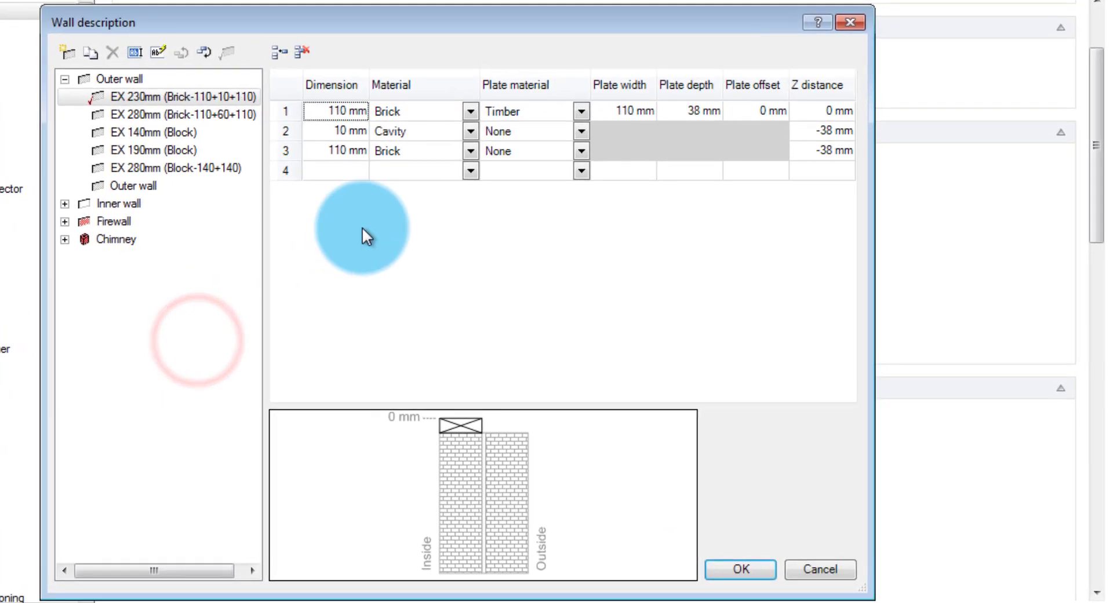
{"action": "left_click", "coordinate": [390, 130]}
{"action": "left_click", "coordinate": [391, 129]}
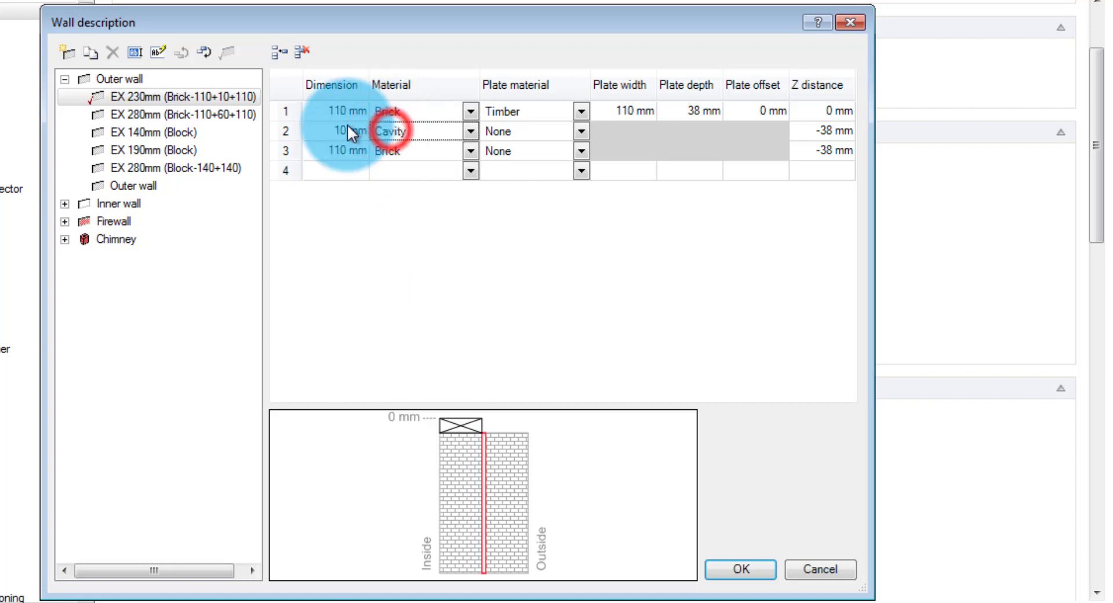
{"action": "left_click", "coordinate": [298, 54]}
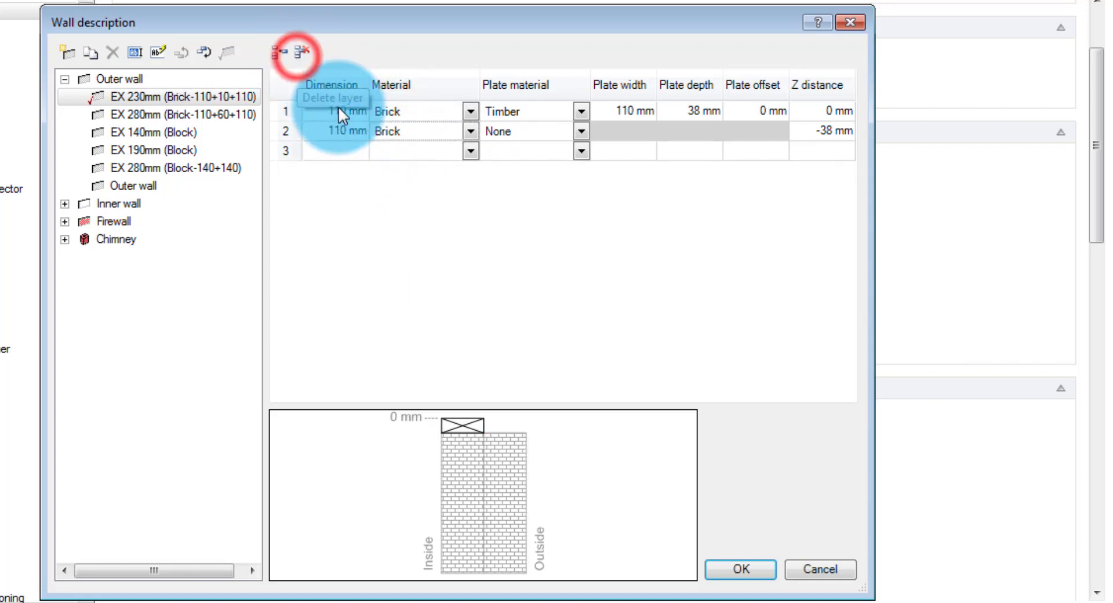
{"action": "left_click", "coordinate": [356, 128]}
{"action": "left_click", "coordinate": [303, 52]}
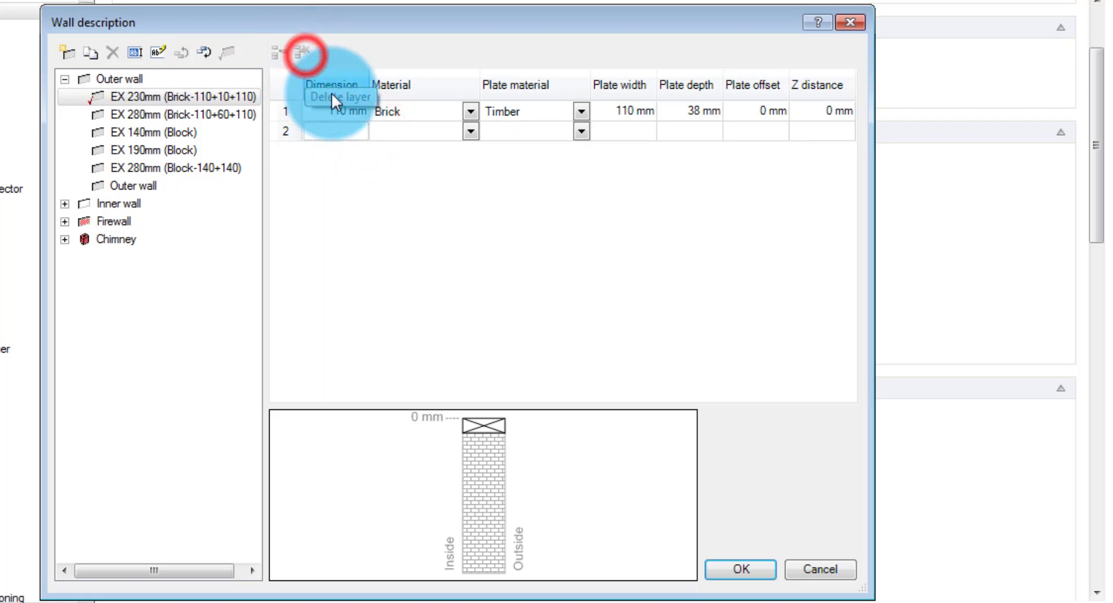
Set the remaining brick layer to 230 mm with a 114 mm plate width.
{"action": "left_click", "coordinate": [328, 116]}
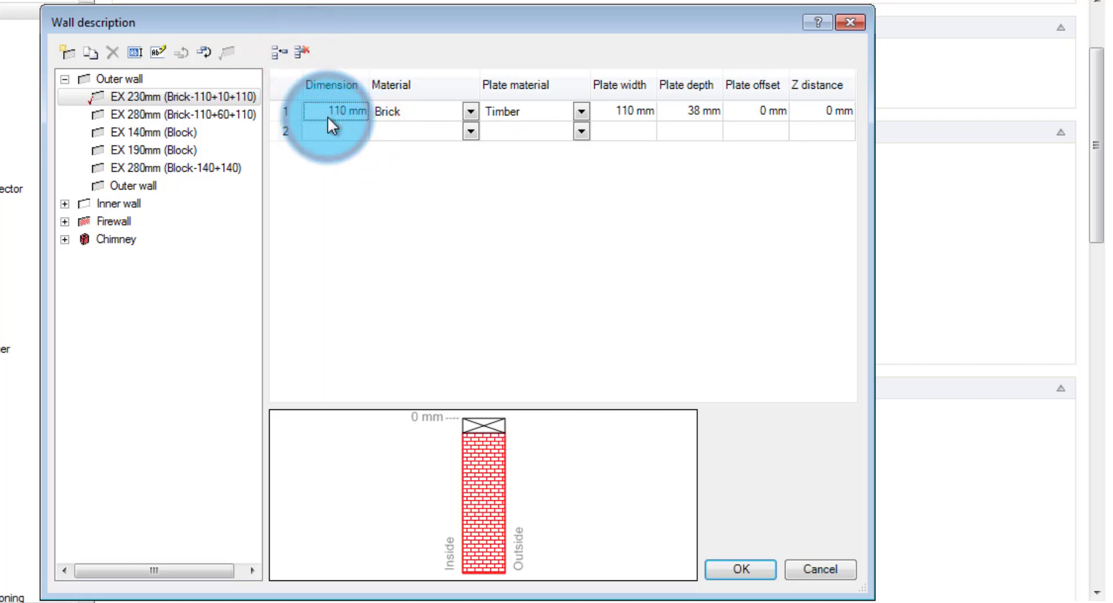
{"action": "type", "text": "230"}
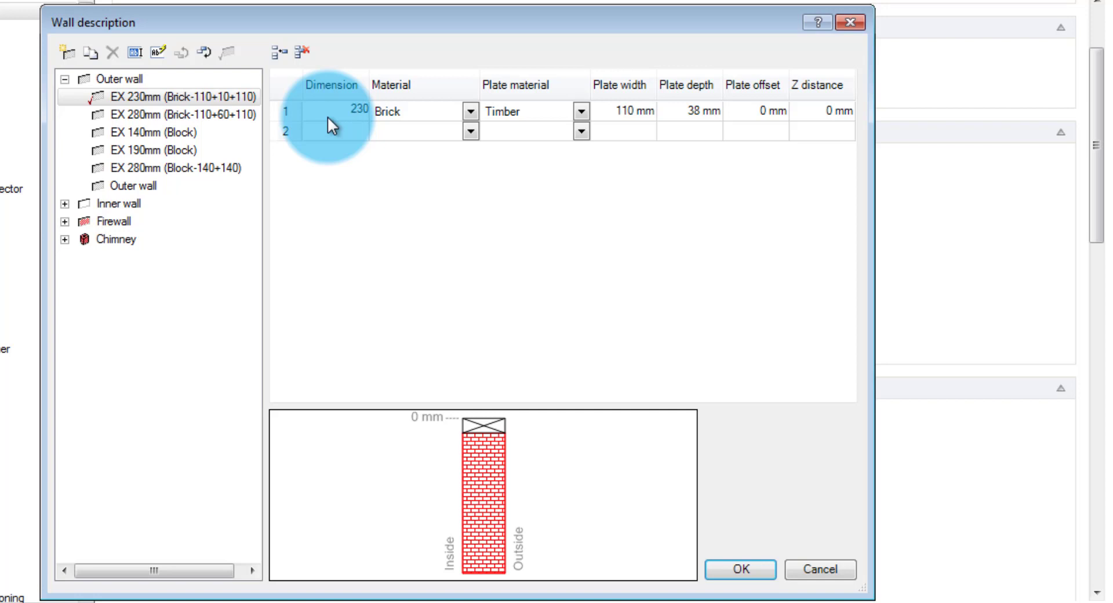
{"action": "left_click", "coordinate": [603, 116]}
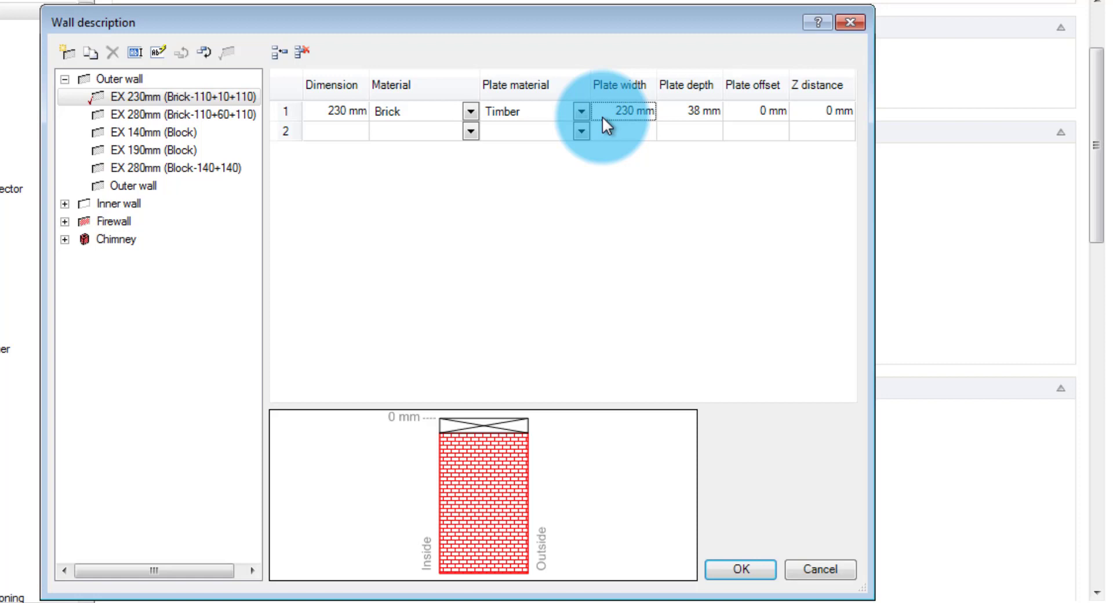
{"action": "type", "text": "114"}
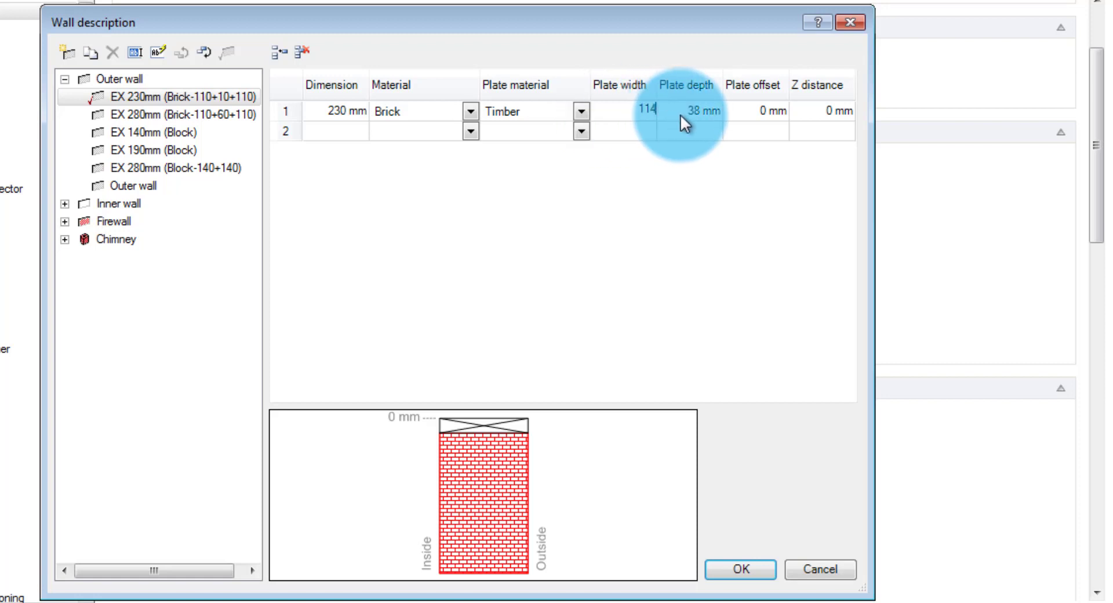
Commit the 114 mm plate width and set the timber plate offset to 66 mm.
{"action": "left_click", "coordinate": [737, 111]}
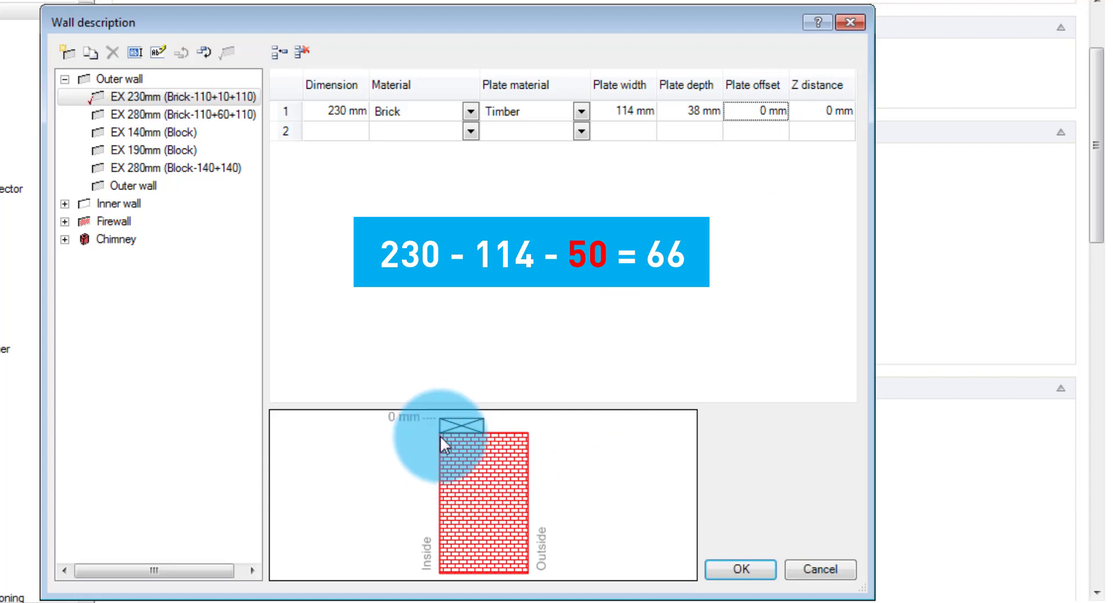
{"action": "left_click", "coordinate": [739, 112]}
{"action": "type", "text": "66"}
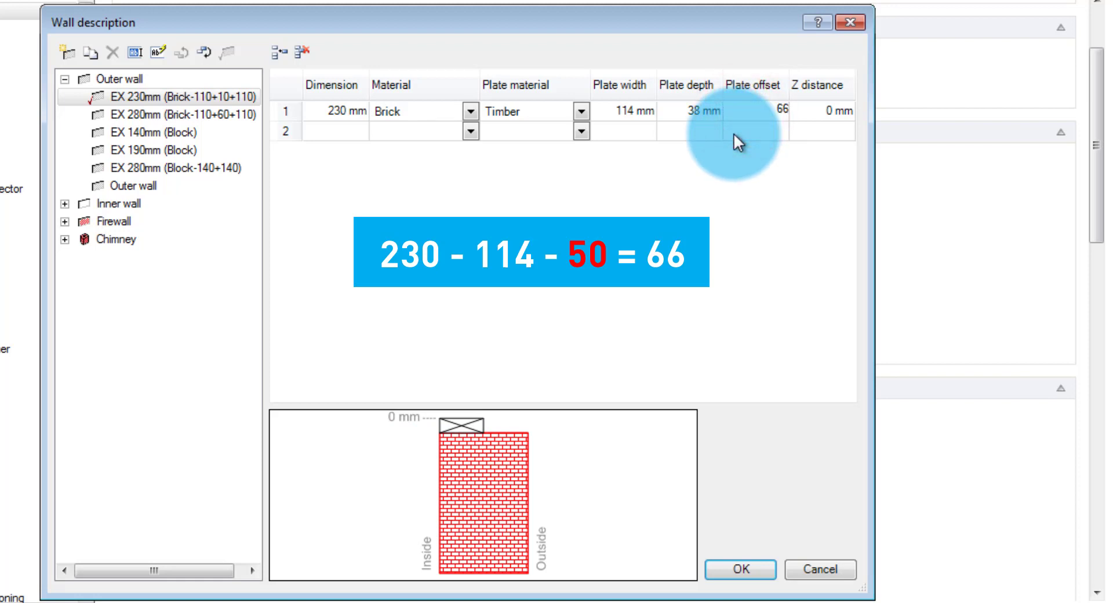
{"action": "left_click", "coordinate": [687, 113]}
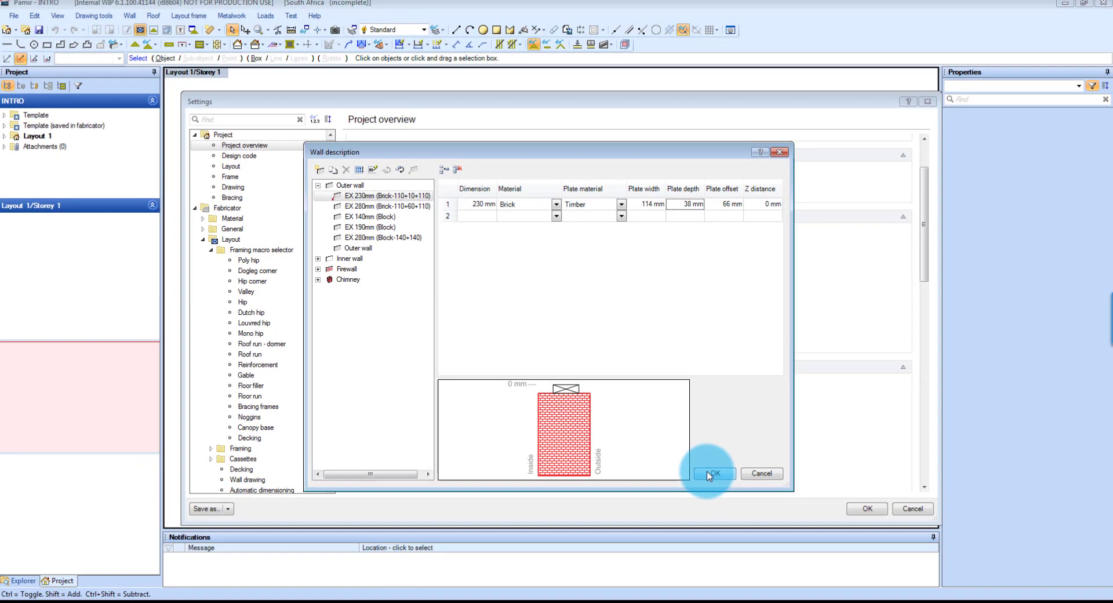
Accept the wall description and change the Small stub heel type's offset from 70 to 0 mm.
{"action": "left_click", "coordinate": [709, 473]}
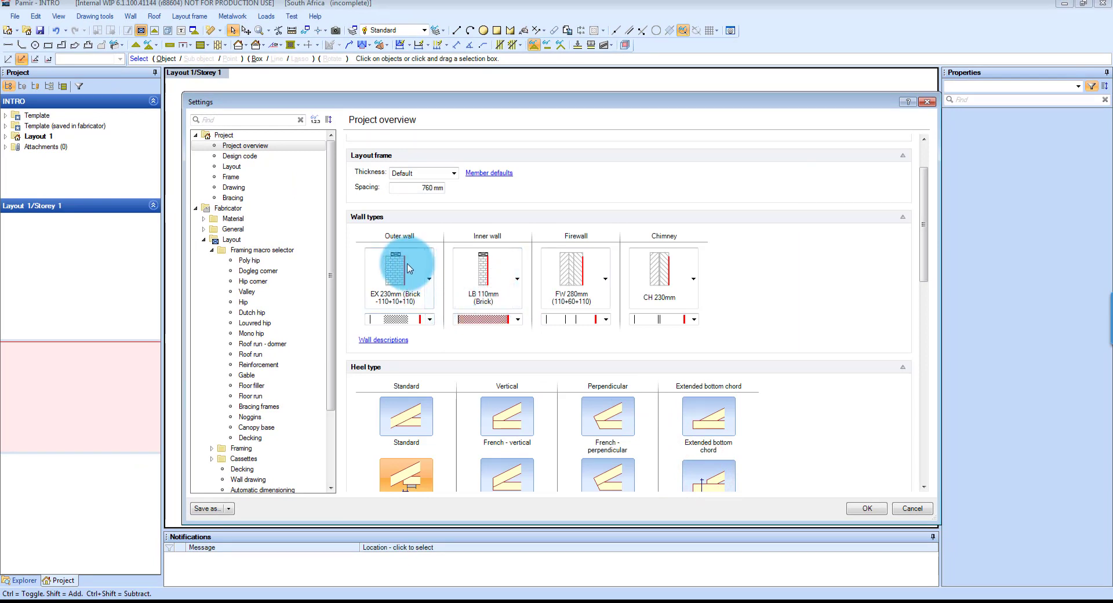
{"action": "left_click", "coordinate": [430, 319]}
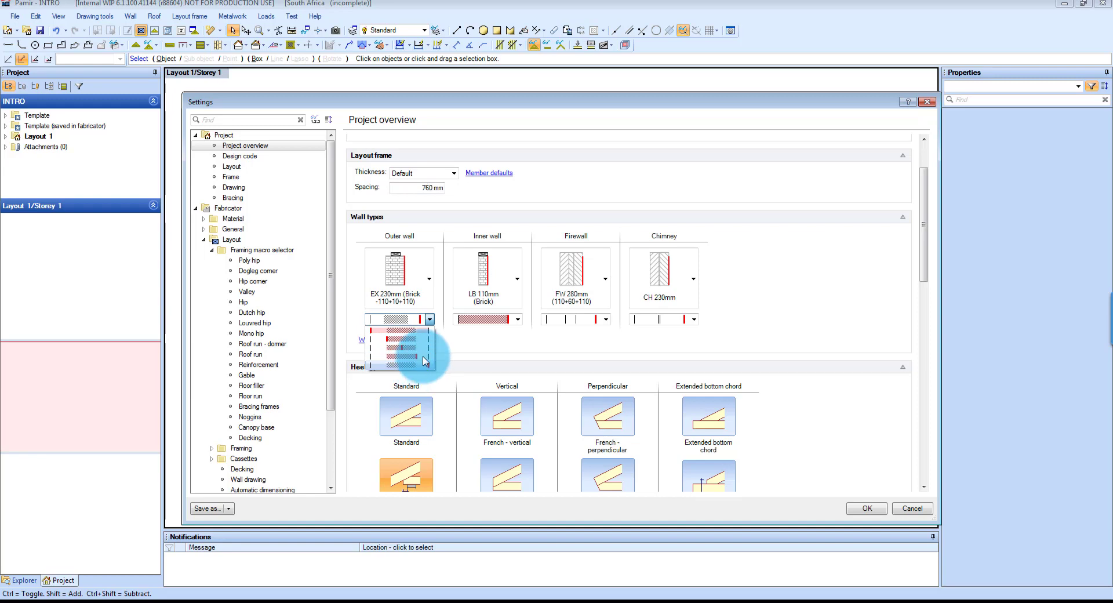
{"action": "left_click", "coordinate": [429, 319]}
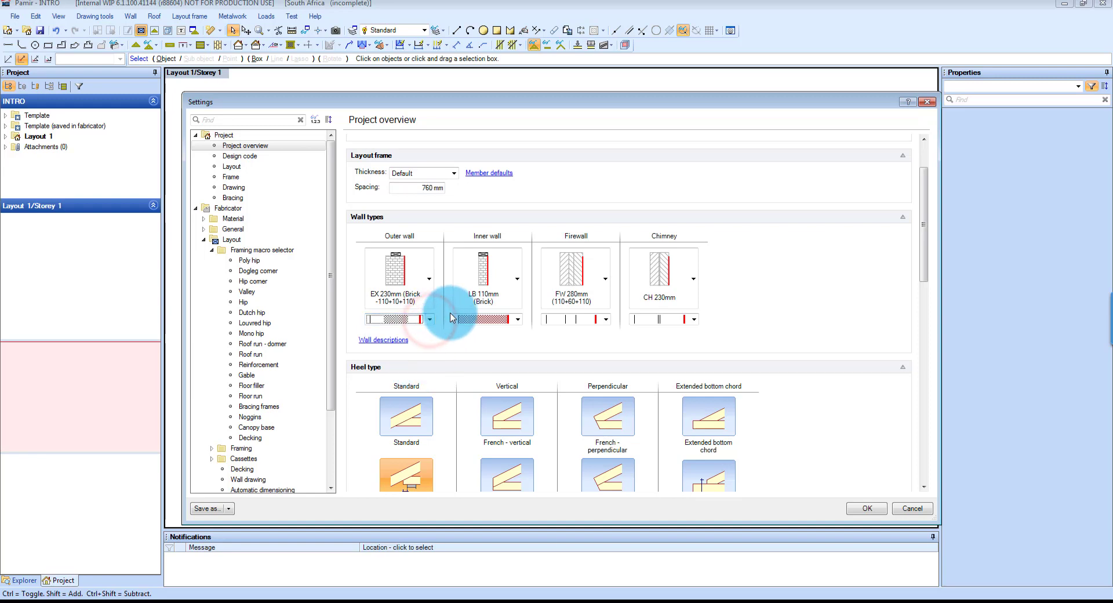
{"action": "scroll", "coordinate": [451, 318], "scroll_direction": "down", "scroll_amount": 3}
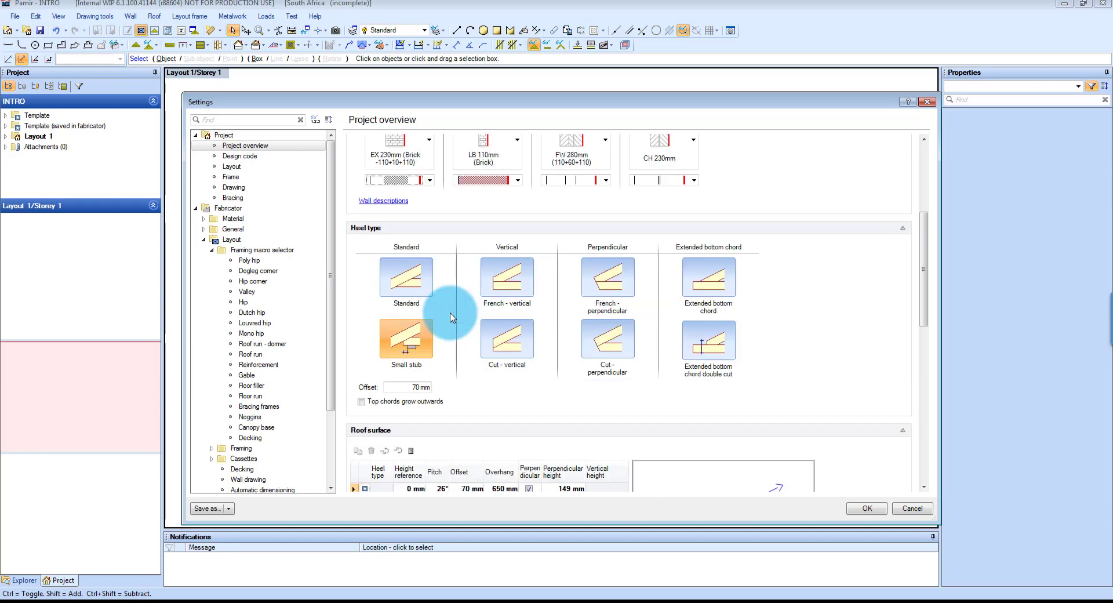
{"action": "left_click", "coordinate": [402, 334]}
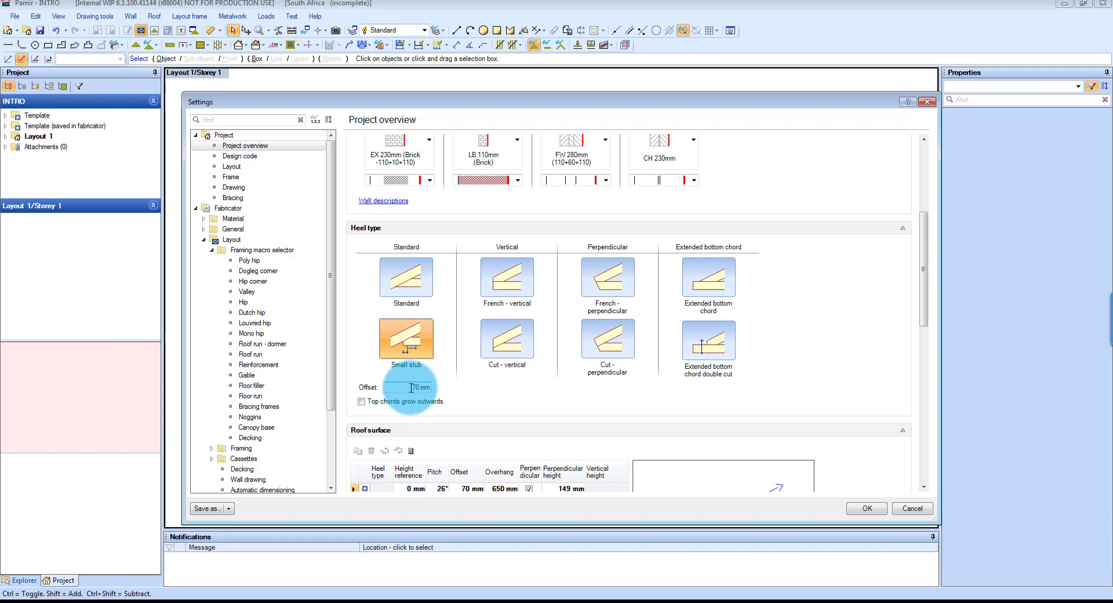
{"action": "type", "text": "0"}
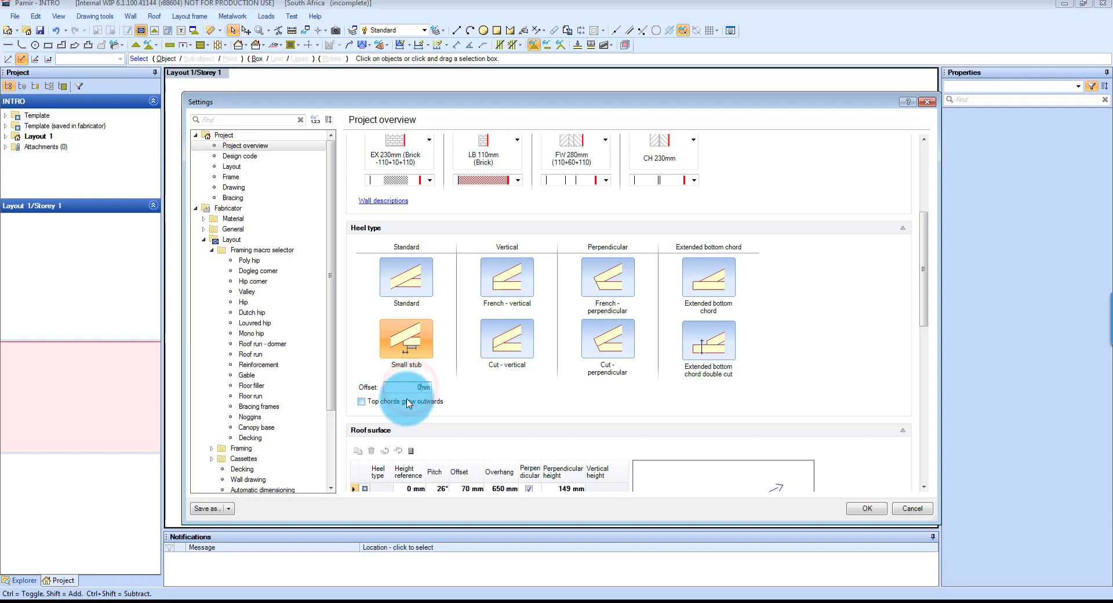
{"action": "scroll", "coordinate": [431, 364], "scroll_direction": "down", "scroll_amount": 3}
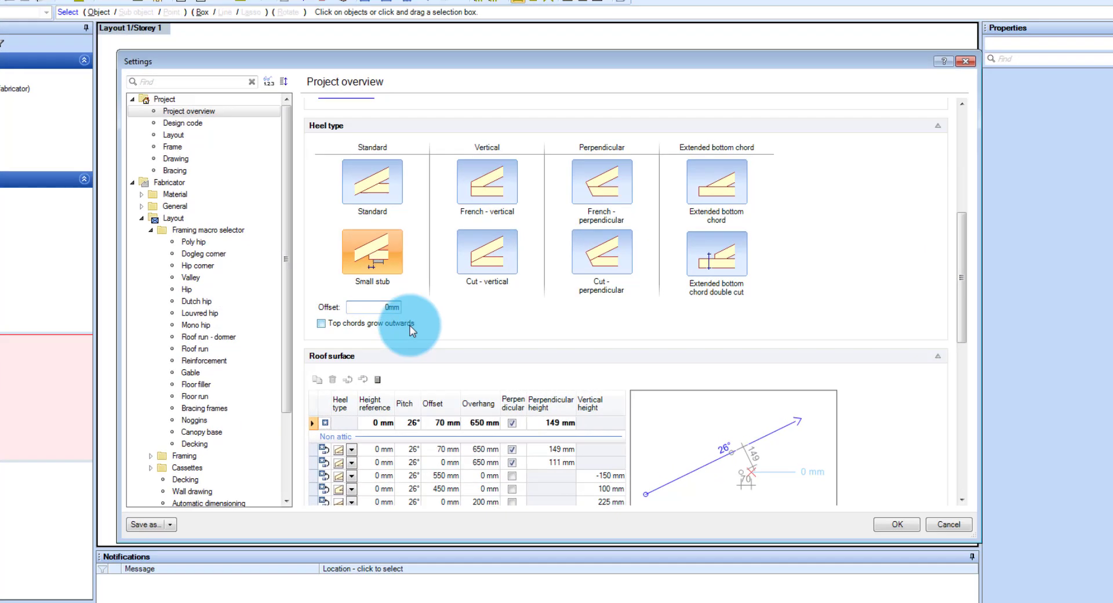
Give the first roof surface row 26° pitch, 0 mm offset, 650 mm overhang and perpendicular height.
{"action": "scroll", "coordinate": [436, 348], "scroll_direction": "down", "scroll_amount": 3}
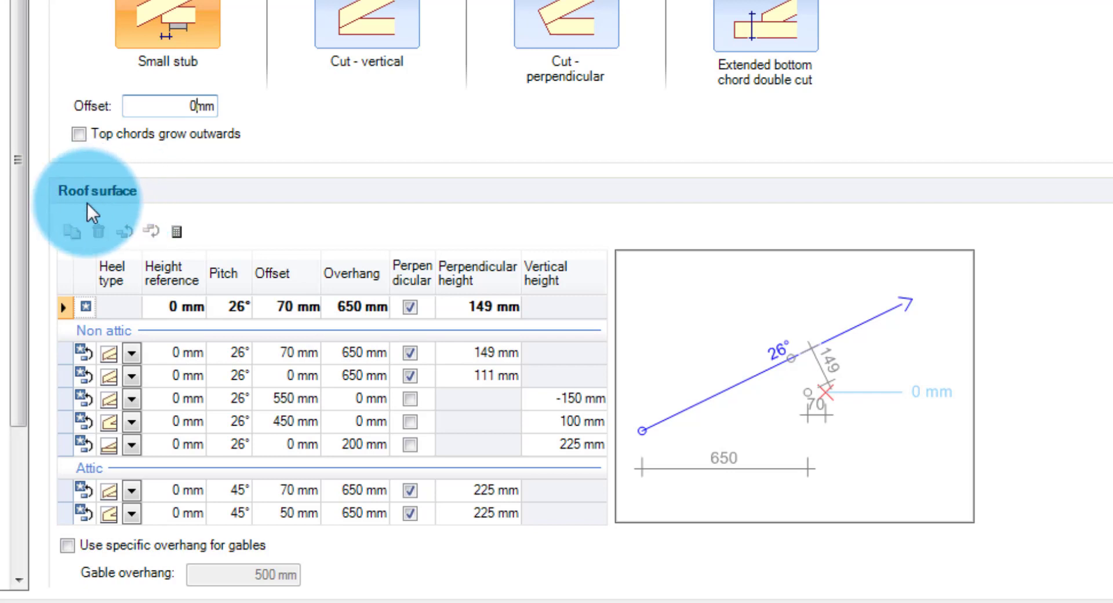
{"action": "left_click", "coordinate": [159, 306]}
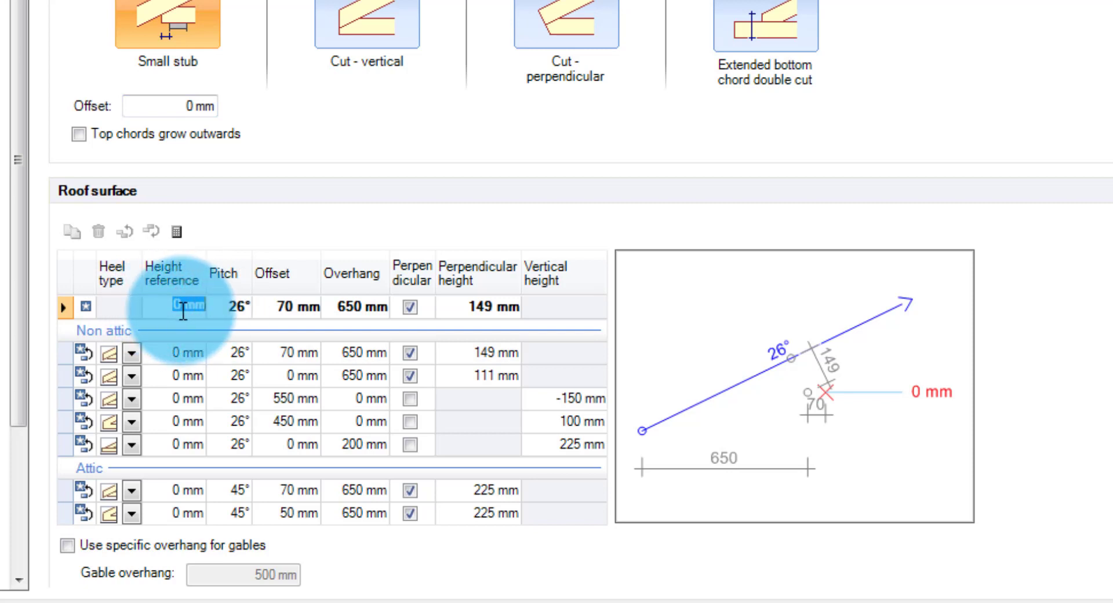
{"action": "left_click", "coordinate": [232, 312]}
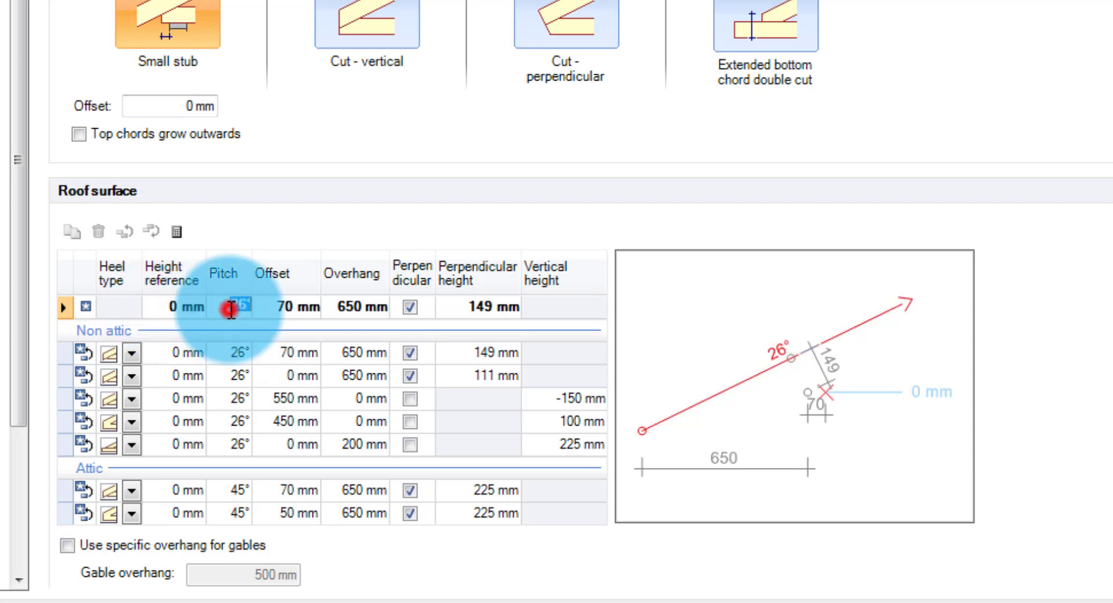
{"action": "left_click", "coordinate": [281, 309]}
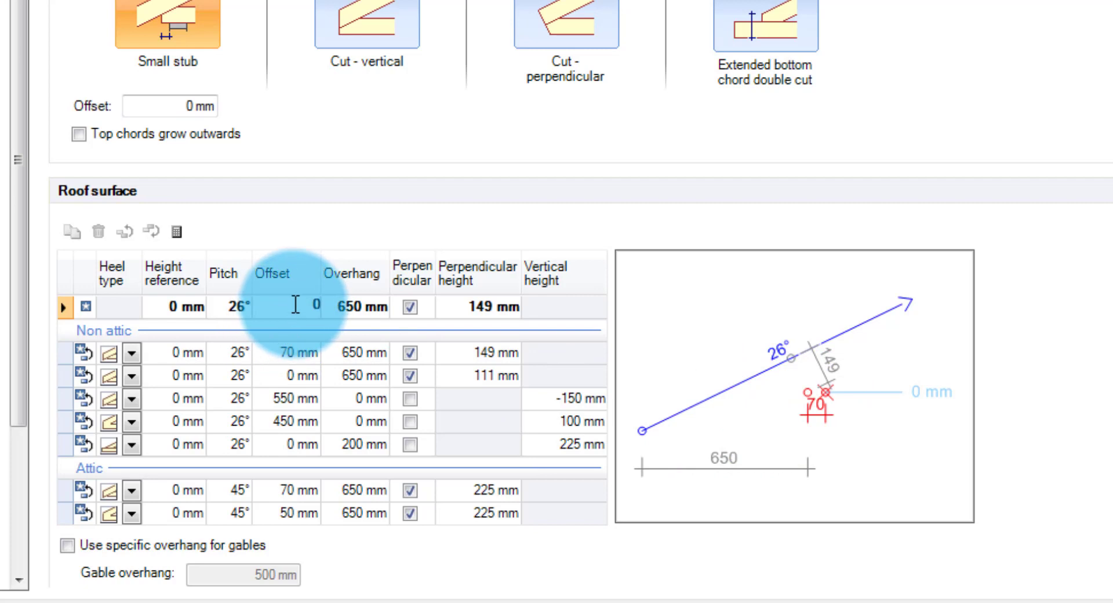
{"action": "left_click", "coordinate": [367, 307]}
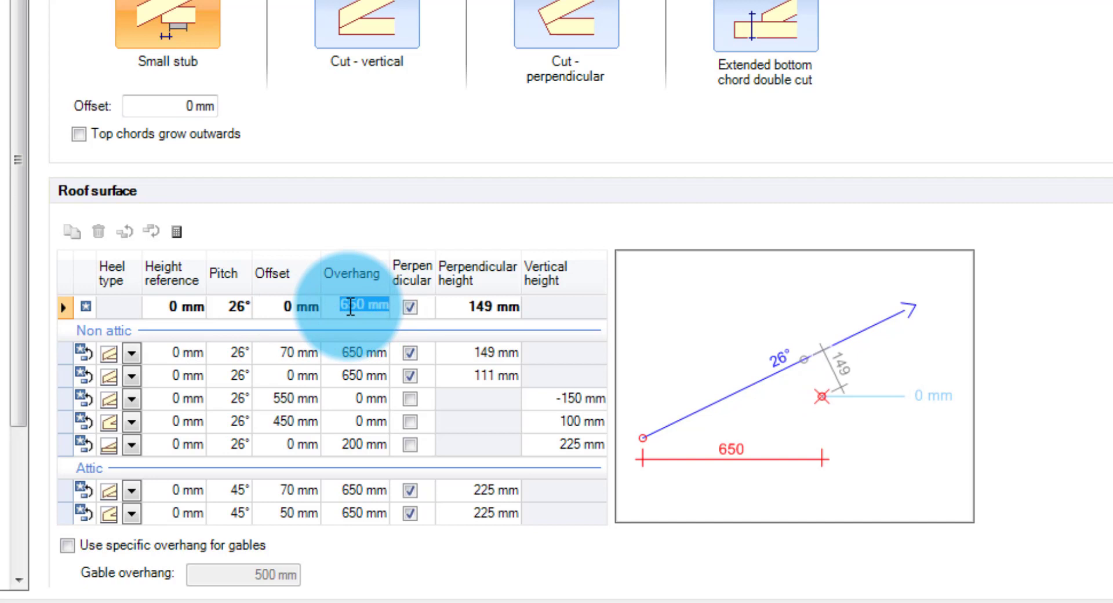
{"action": "left_click", "coordinate": [461, 308]}
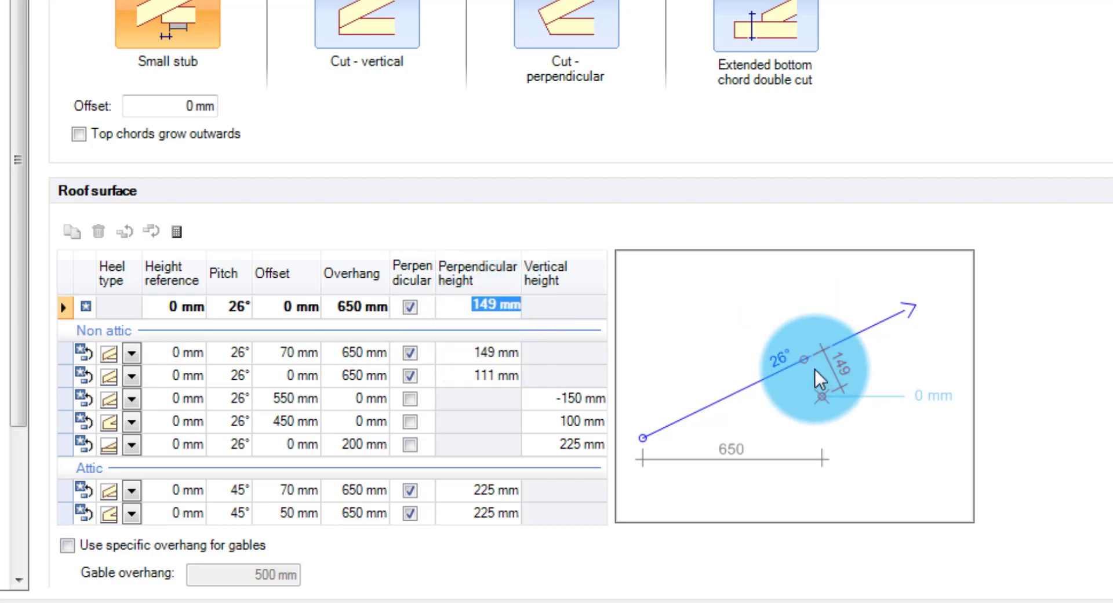
{"action": "left_click", "coordinate": [414, 308]}
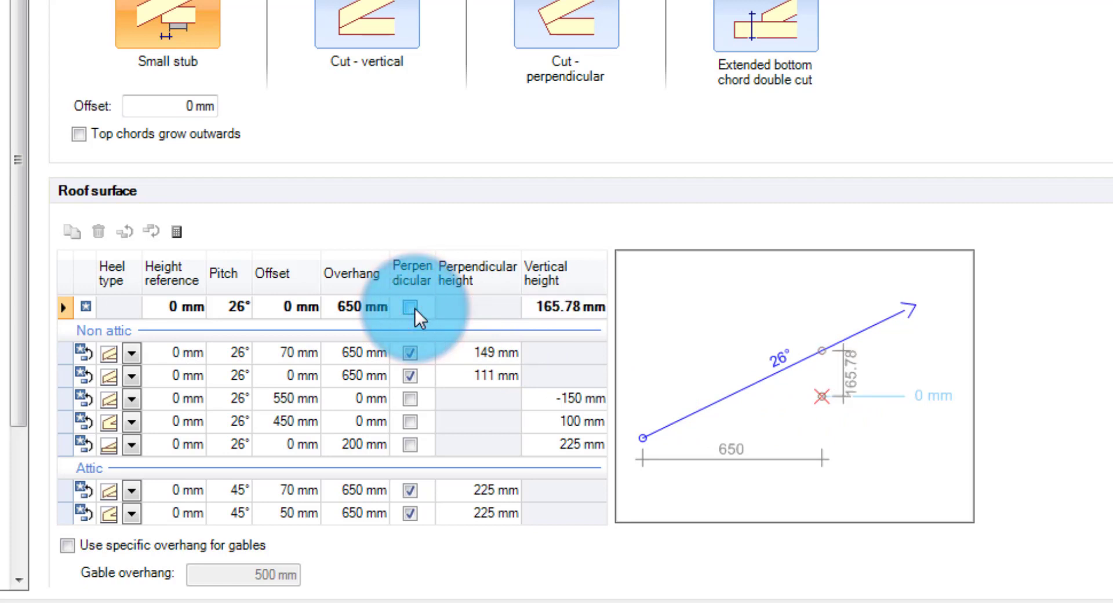
{"action": "left_click", "coordinate": [415, 308]}
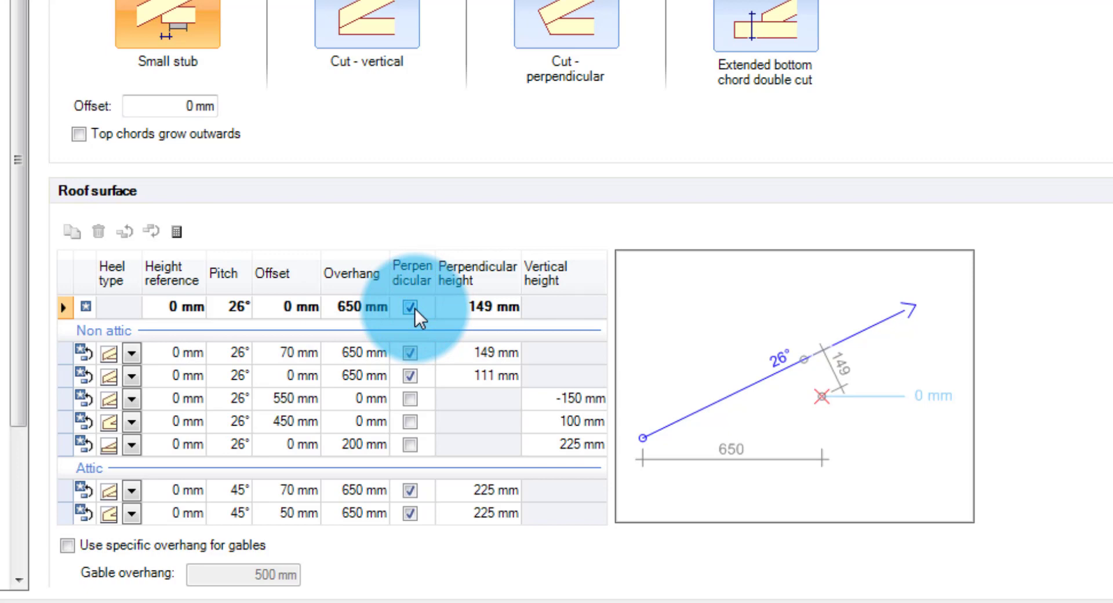
{"action": "left_click", "coordinate": [1021, 294]}
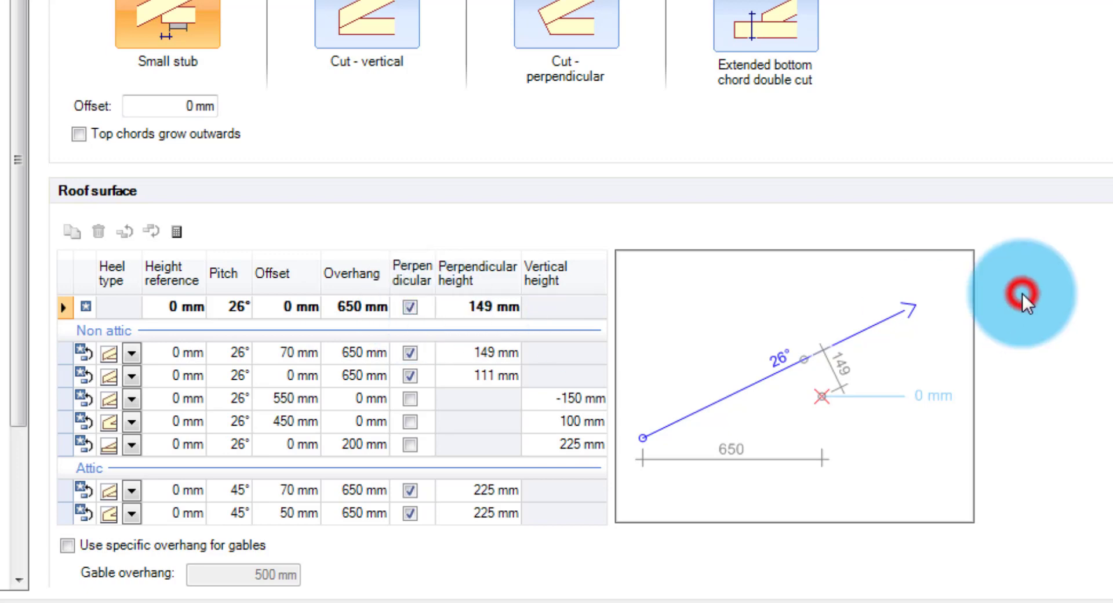
Set the overhang's Cut 1 to Square and leave Cut 2 as None.
{"action": "scroll", "coordinate": [1021, 294], "scroll_direction": "down", "scroll_amount": 7}
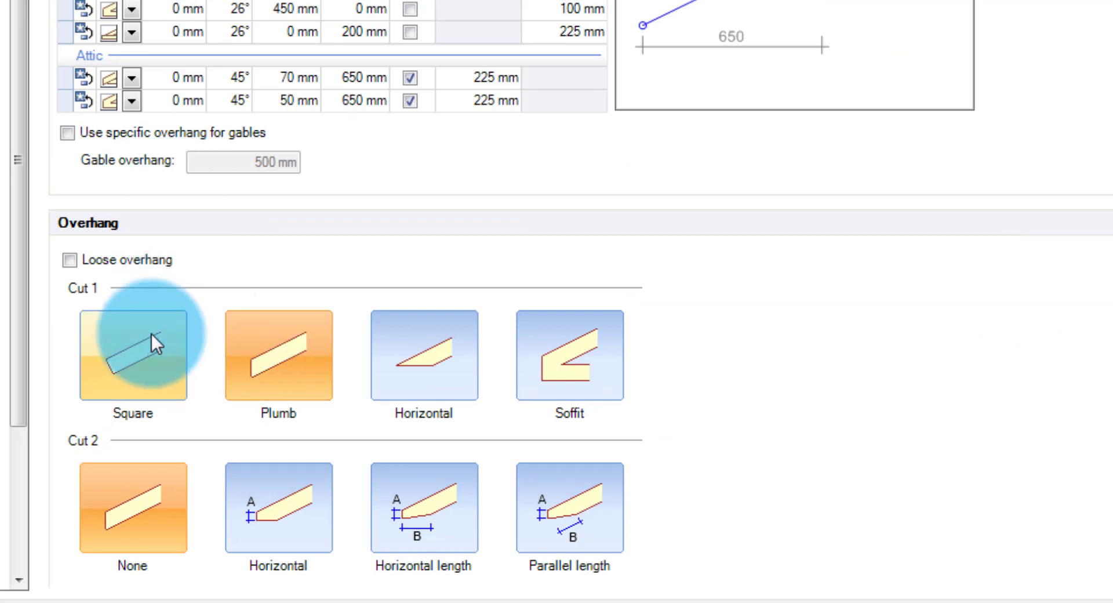
{"action": "left_click", "coordinate": [140, 350]}
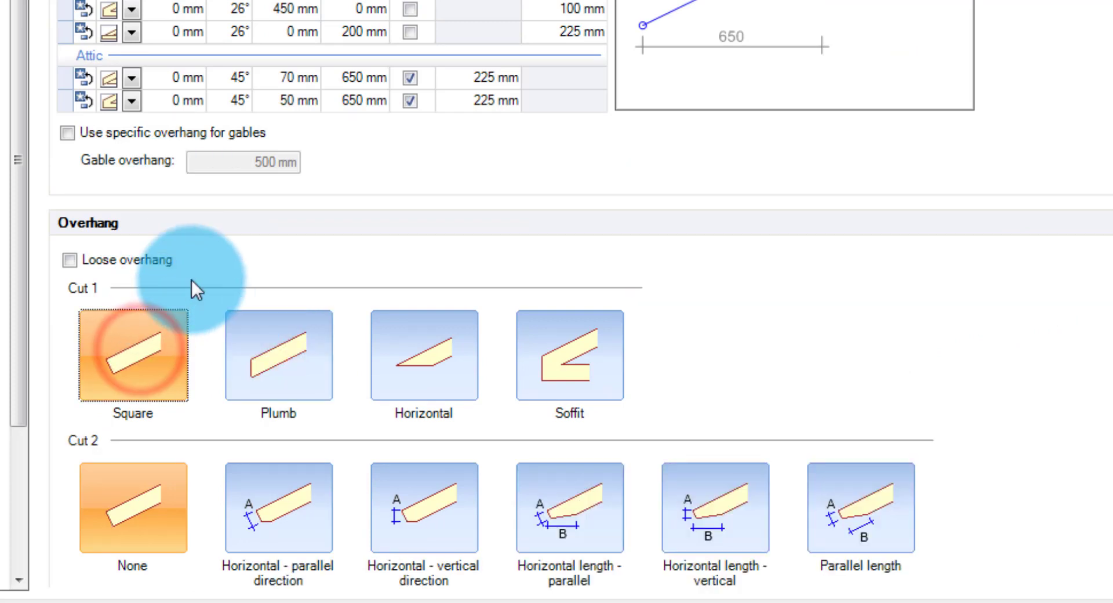
{"action": "scroll", "coordinate": [249, 255], "scroll_direction": "down", "scroll_amount": 5}
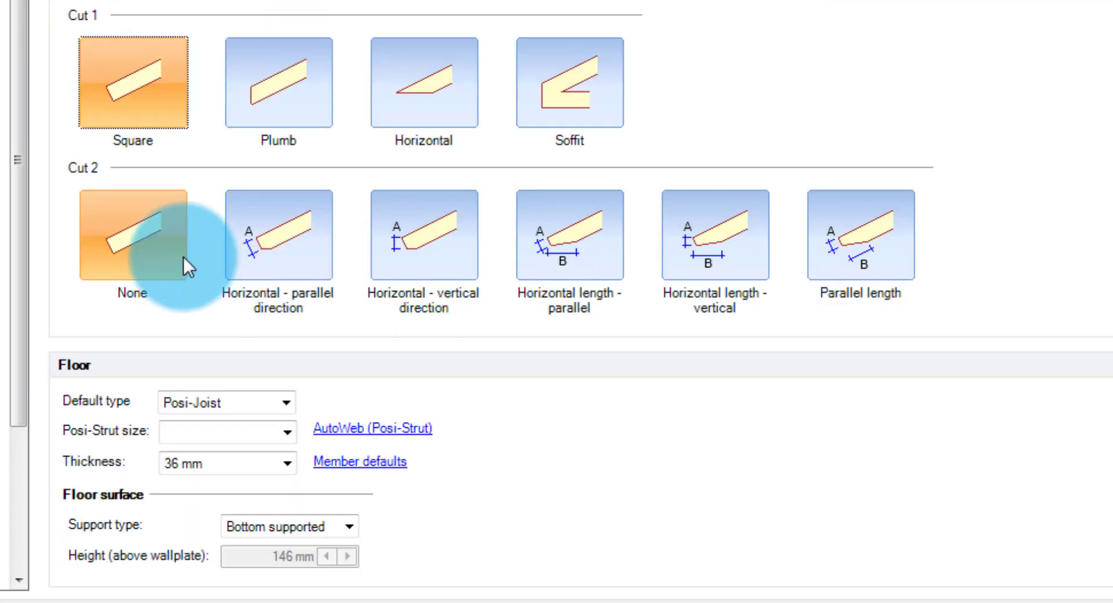
{"action": "left_click", "coordinate": [124, 235]}
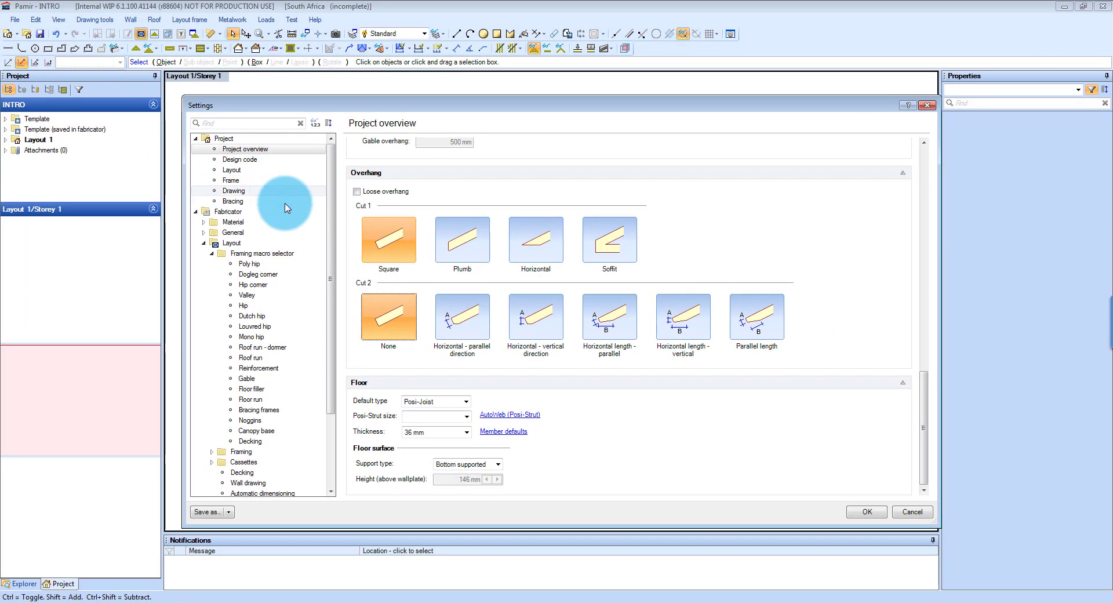
Close Settings and start an outer-wall building line with roof and frame creation switched on.
{"action": "left_click", "coordinate": [867, 513]}
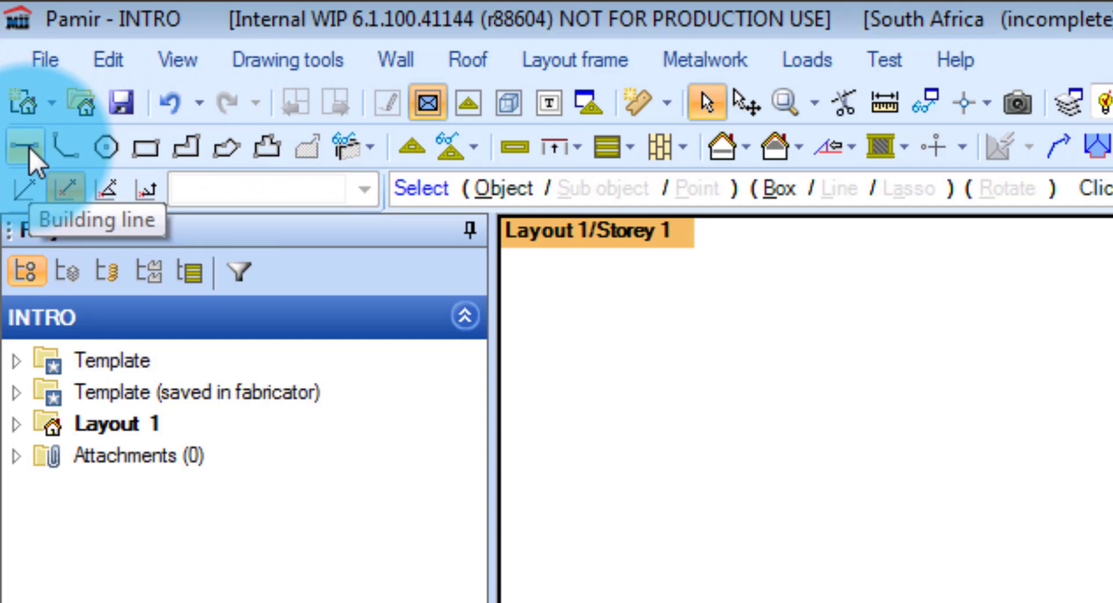
{"action": "left_click", "coordinate": [28, 149]}
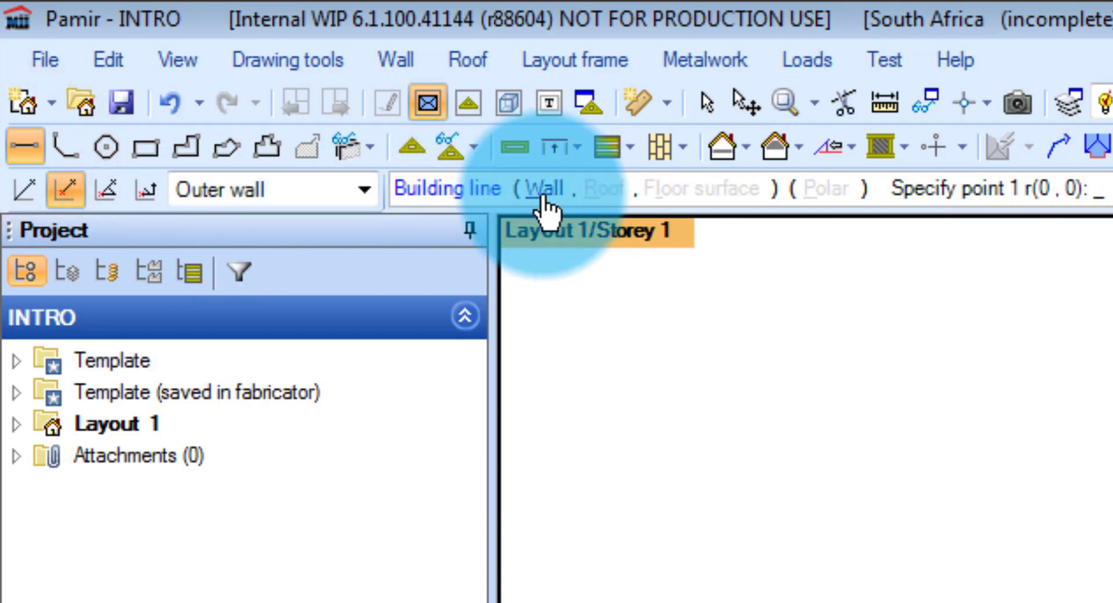
{"action": "left_click", "coordinate": [545, 194]}
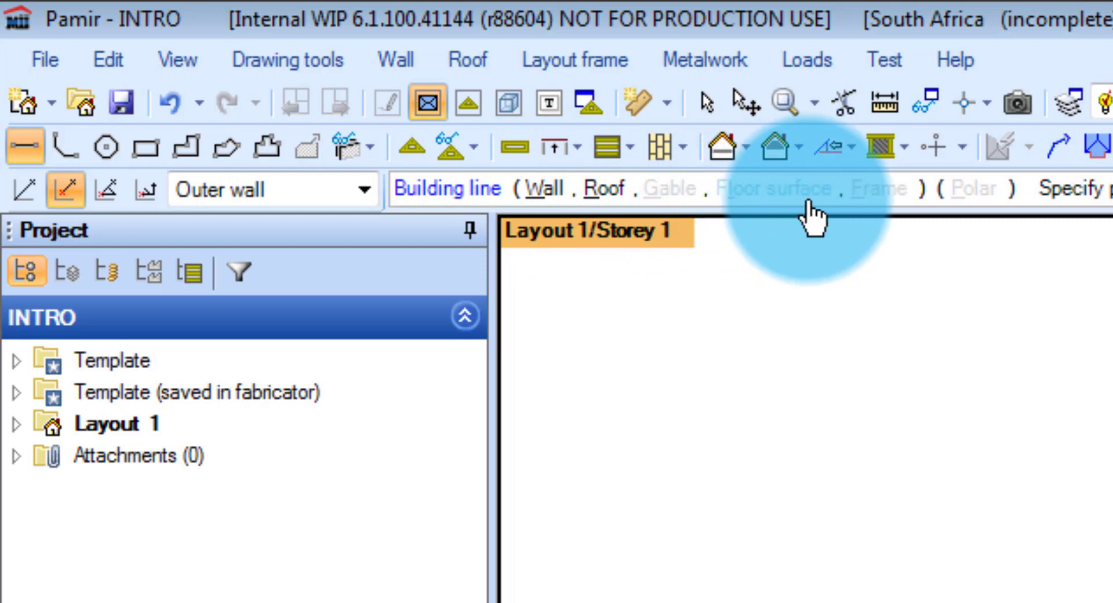
{"action": "left_click", "coordinate": [872, 199]}
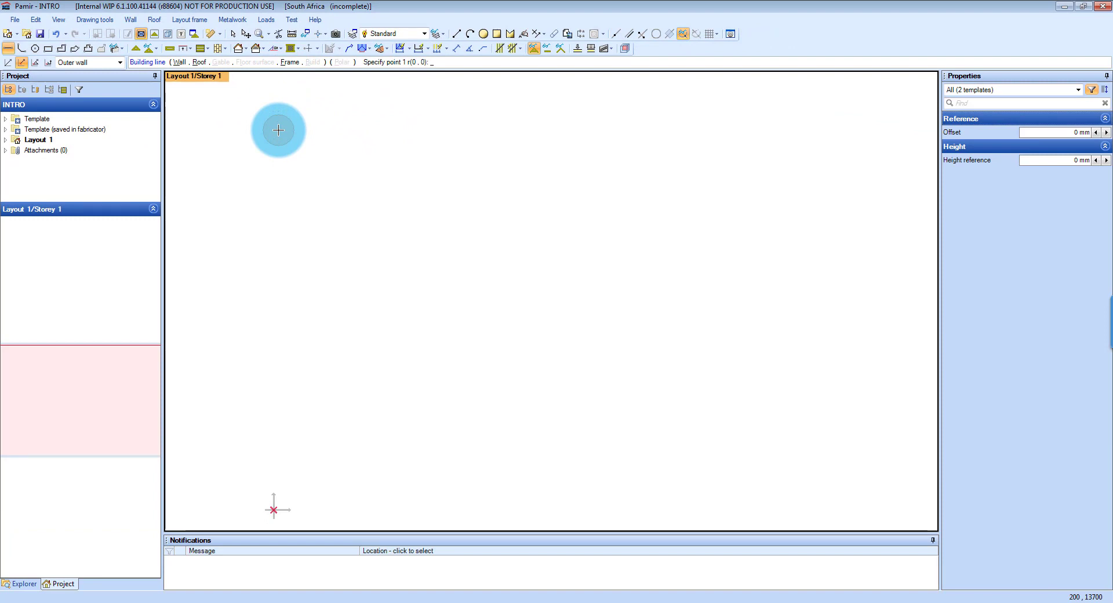
{"action": "left_click", "coordinate": [289, 62]}
Set the EX 230mm wall template's height reference to 2700 mm and height bottom to 0 mm.
{"action": "left_click", "coordinate": [199, 62]}
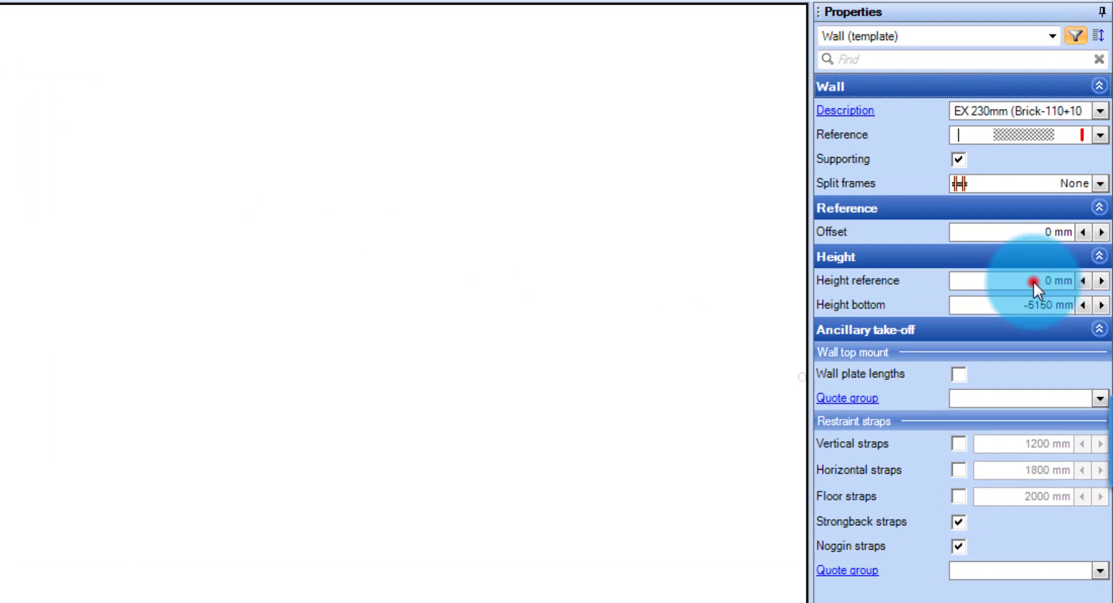
{"action": "left_click", "coordinate": [1033, 282]}
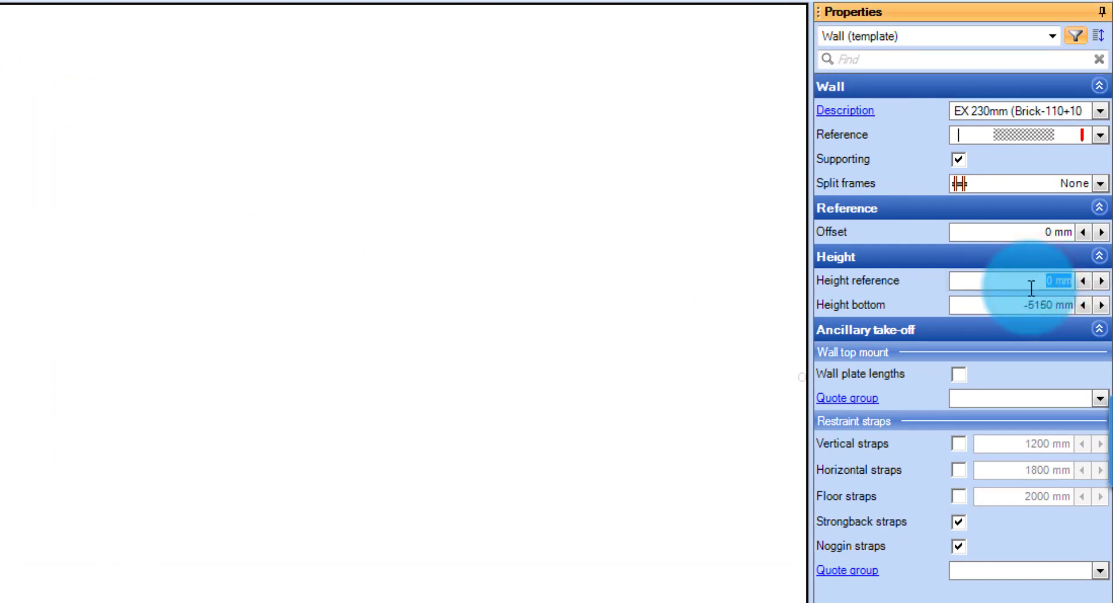
{"action": "type", "text": "2700"}
{"action": "left_click", "coordinate": [1009, 304]}
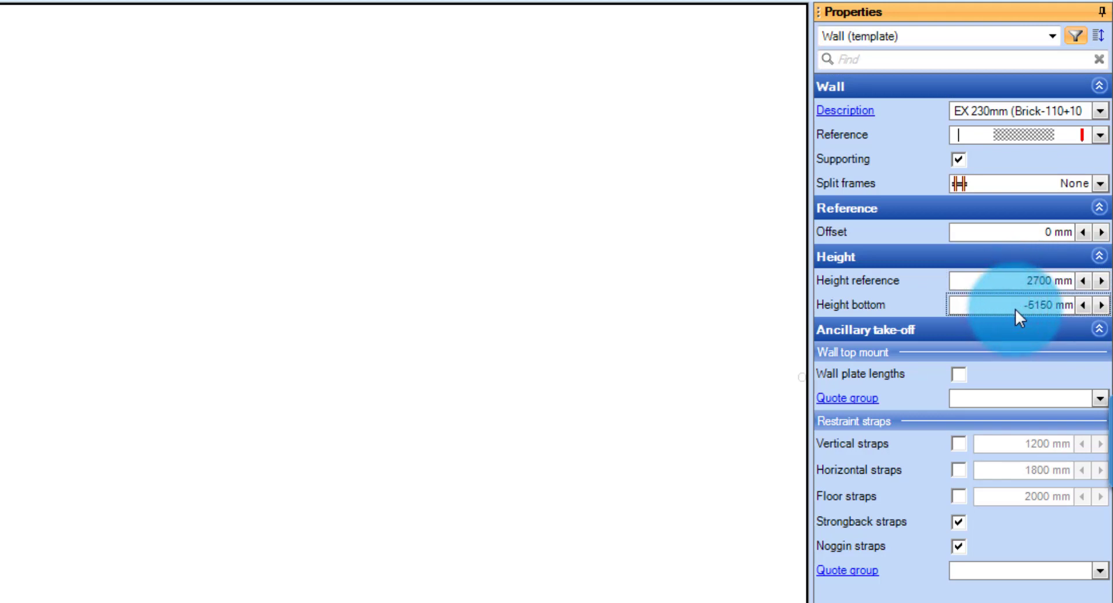
{"action": "type", "text": "0"}
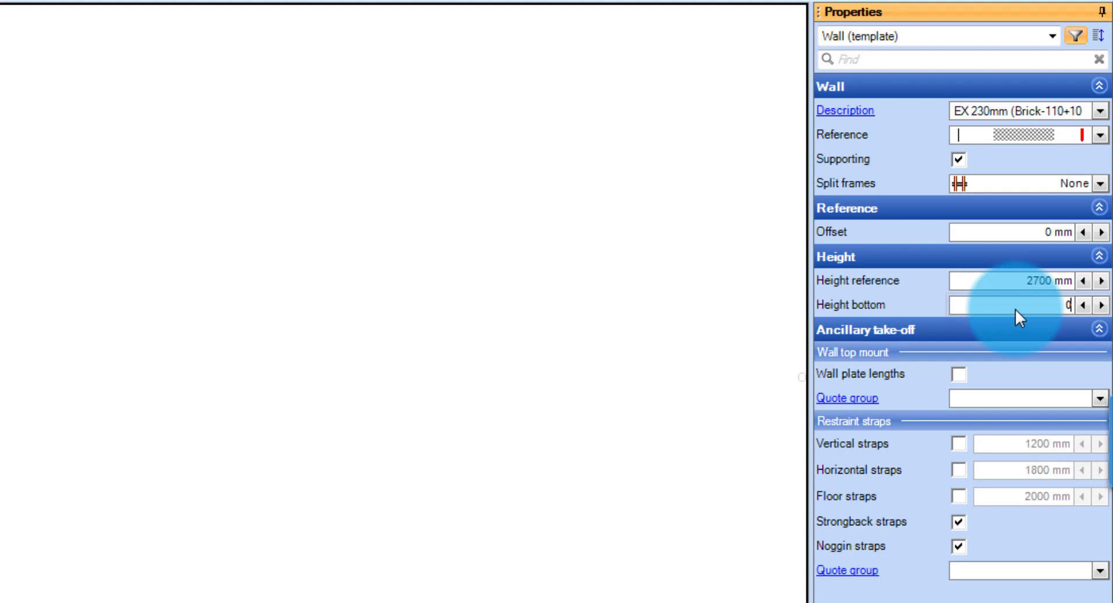
{"action": "left_click", "coordinate": [1006, 279]}
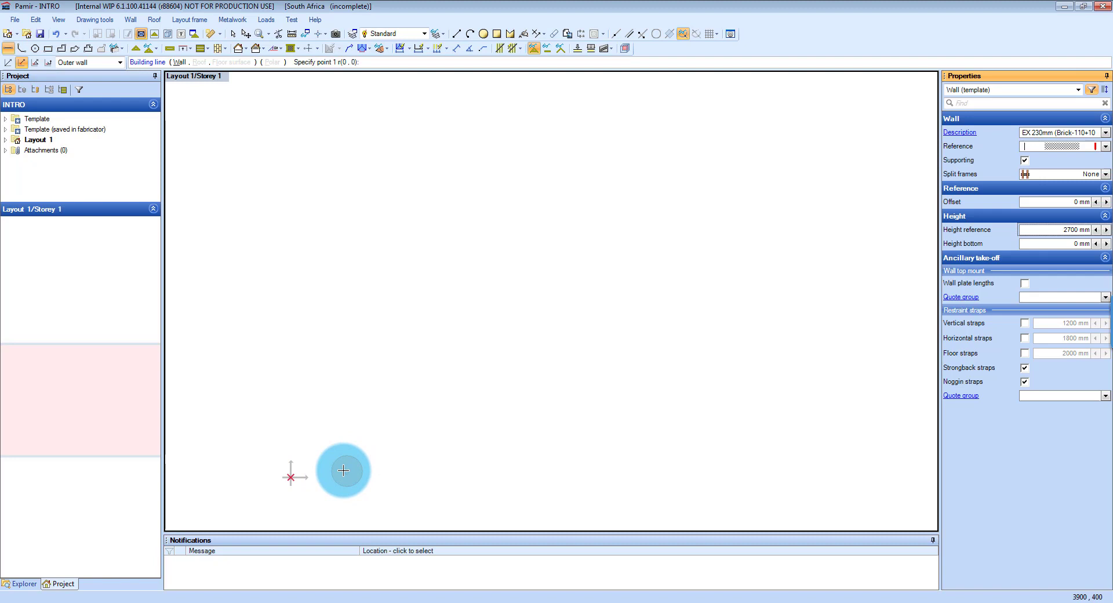
Begin the building line at the origin and place the first 15000 mm wall.
{"action": "left_click", "coordinate": [9, 52]}
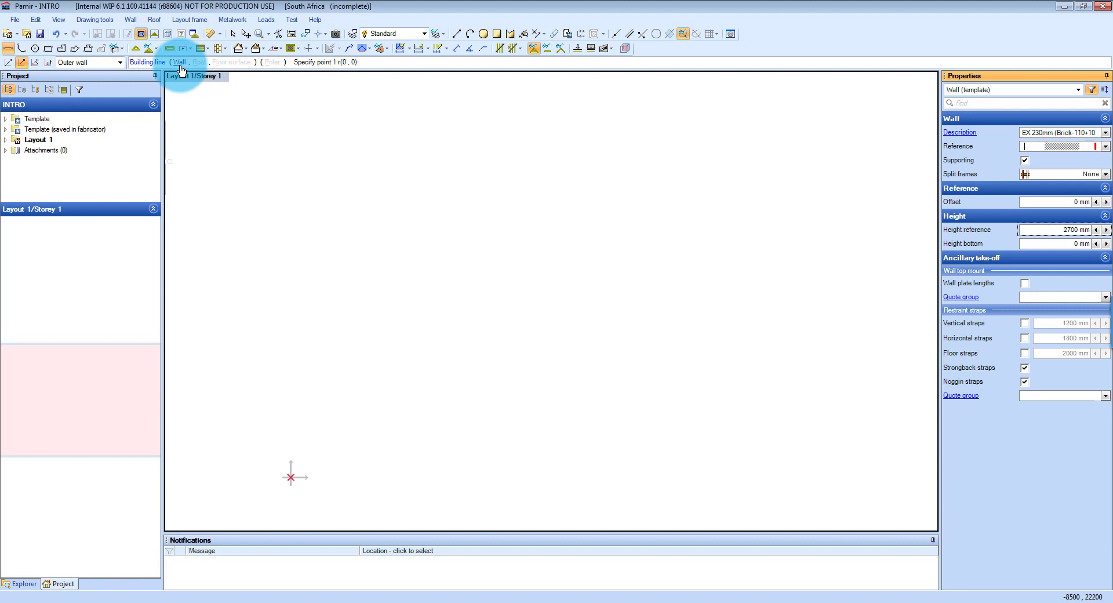
{"action": "left_click", "coordinate": [290, 478]}
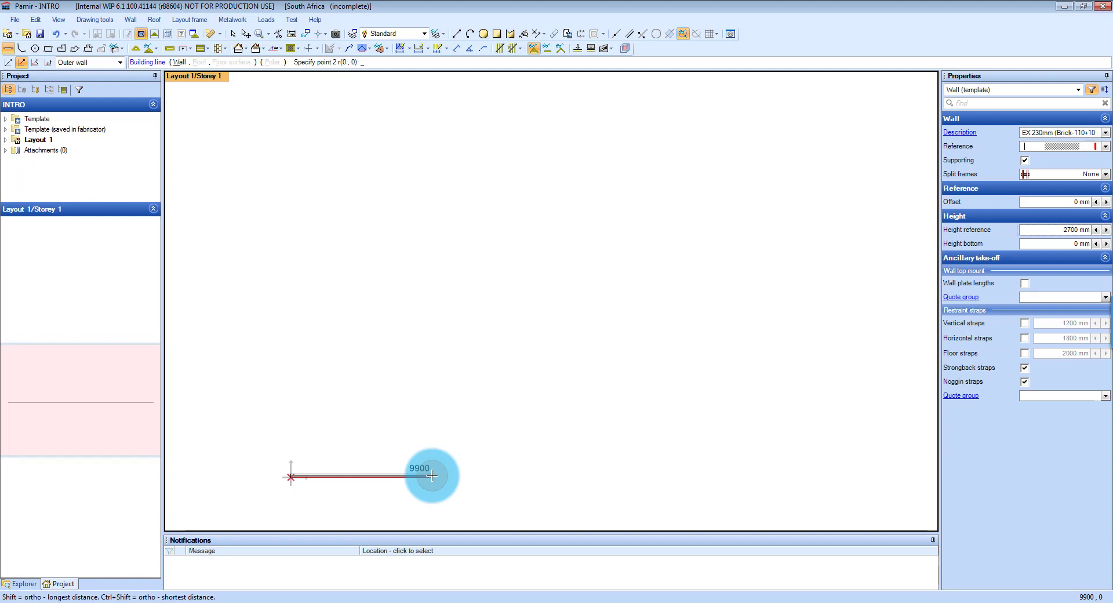
{"action": "type", "text": "15000"}
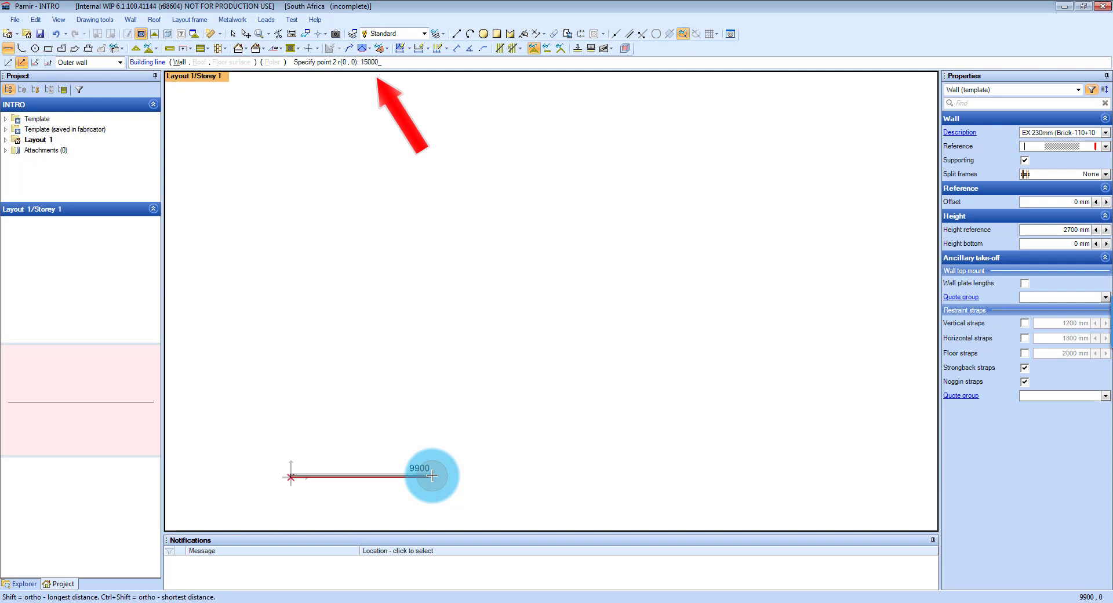
{"action": "key", "text": "Return"}
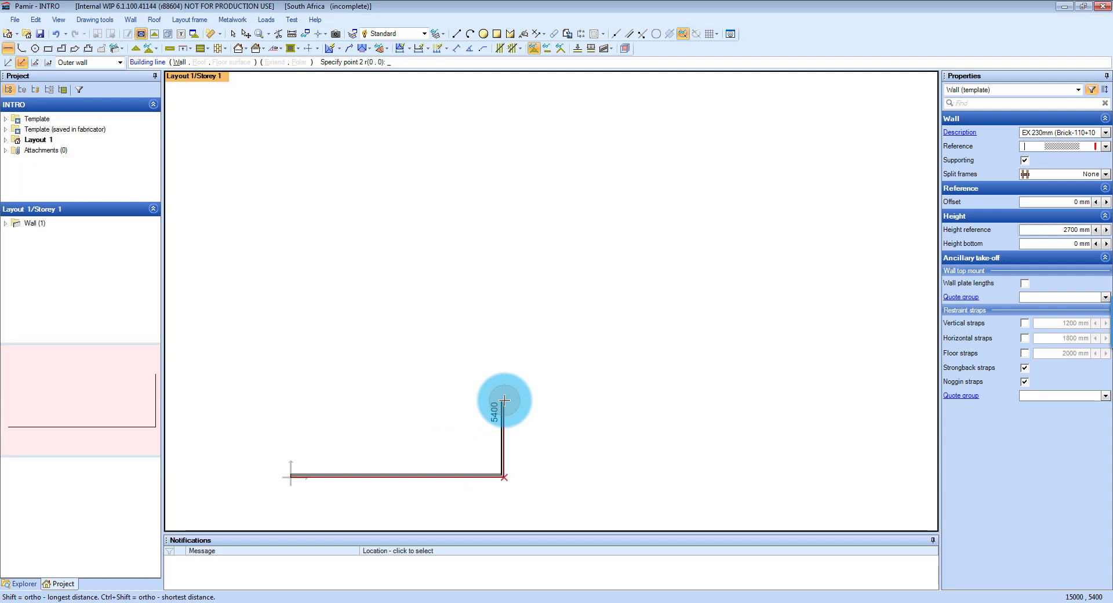
Add the following walls, including the 20000 mm top wall and a 17000 mm wall.
{"action": "type", "text": "900"}
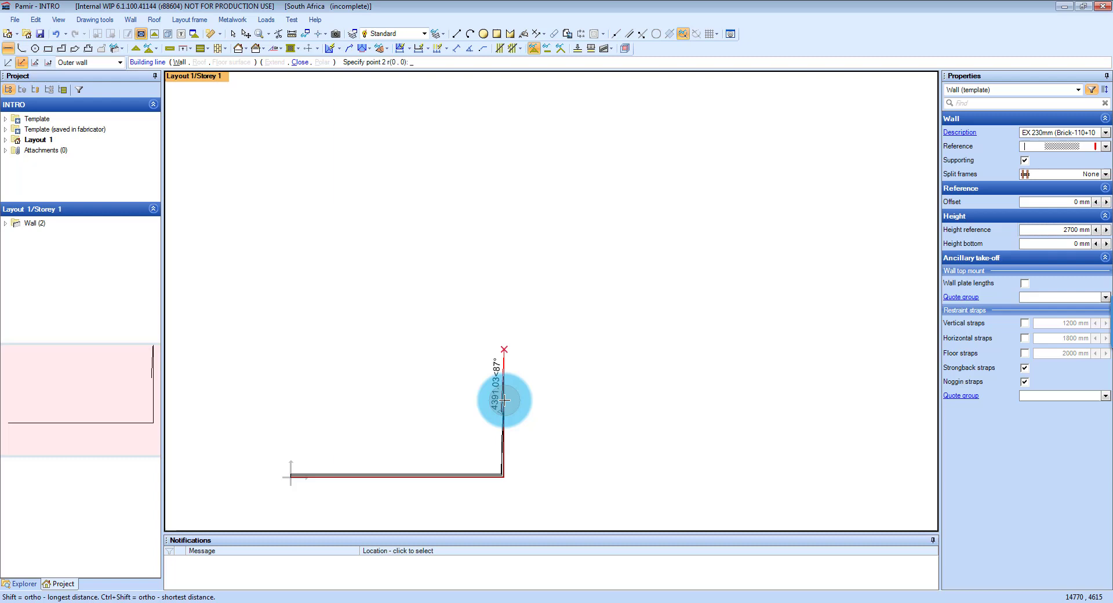
{"action": "left_click", "coordinate": [504, 350]}
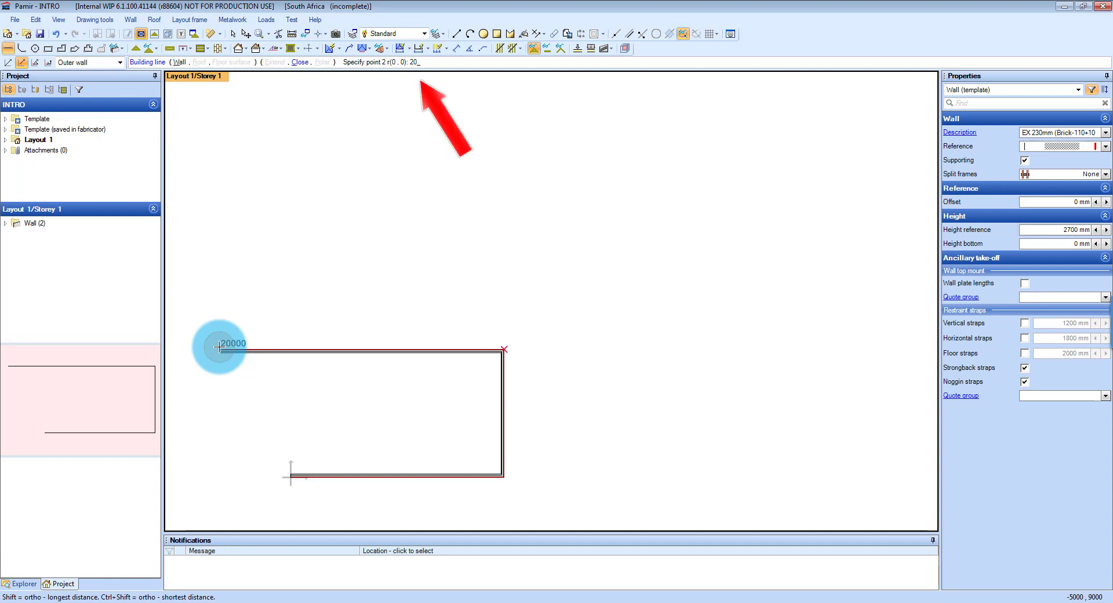
{"action": "key", "text": "Return"}
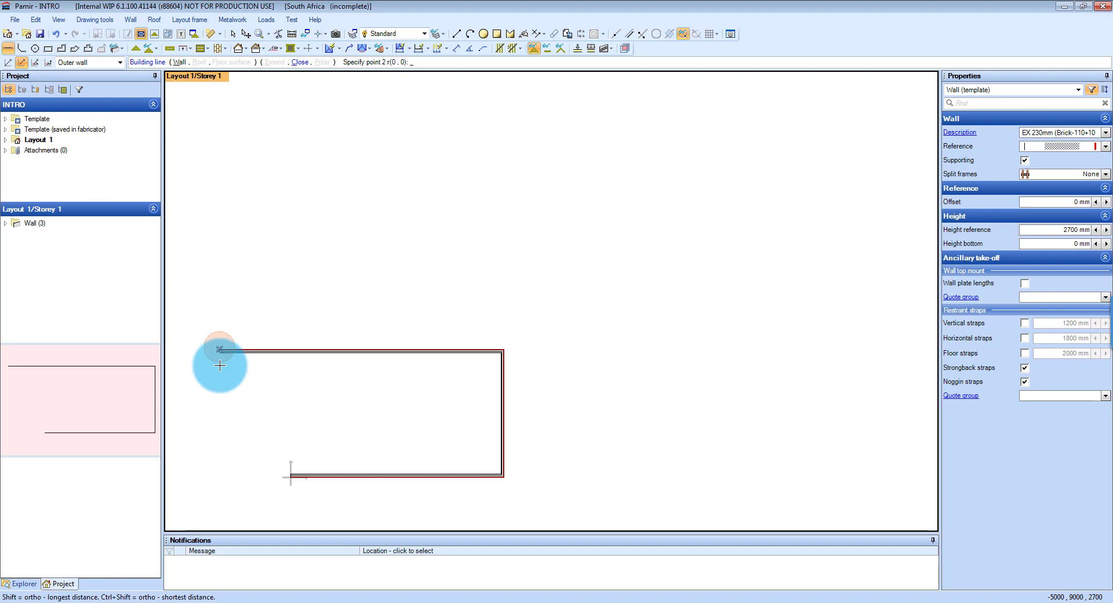
{"action": "scroll", "coordinate": [219, 406], "scroll_direction": "down", "scroll_amount": 3}
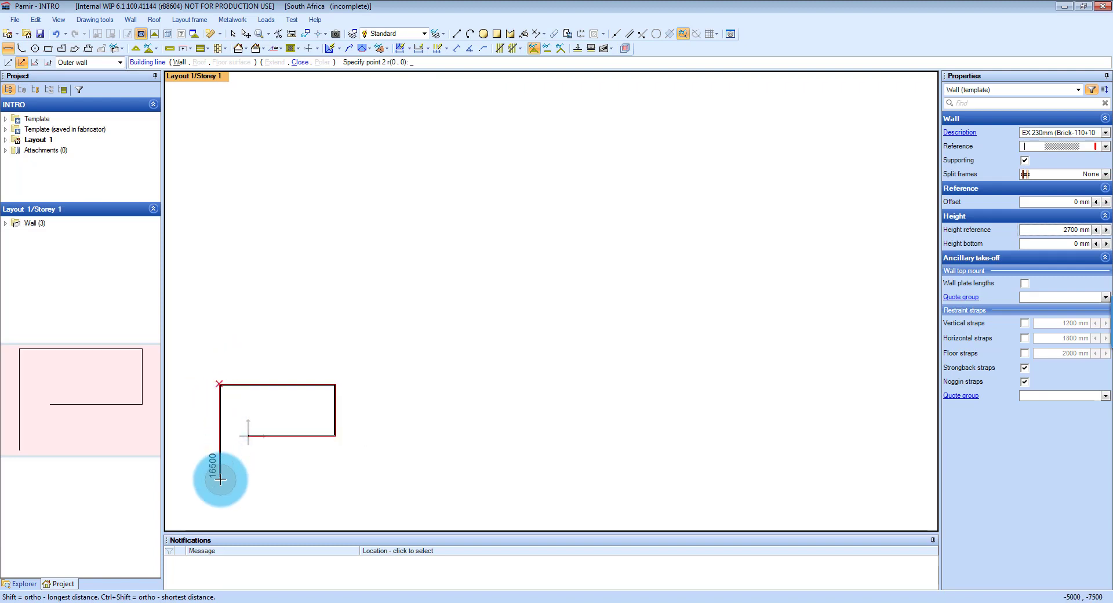
{"action": "type", "text": "17"}
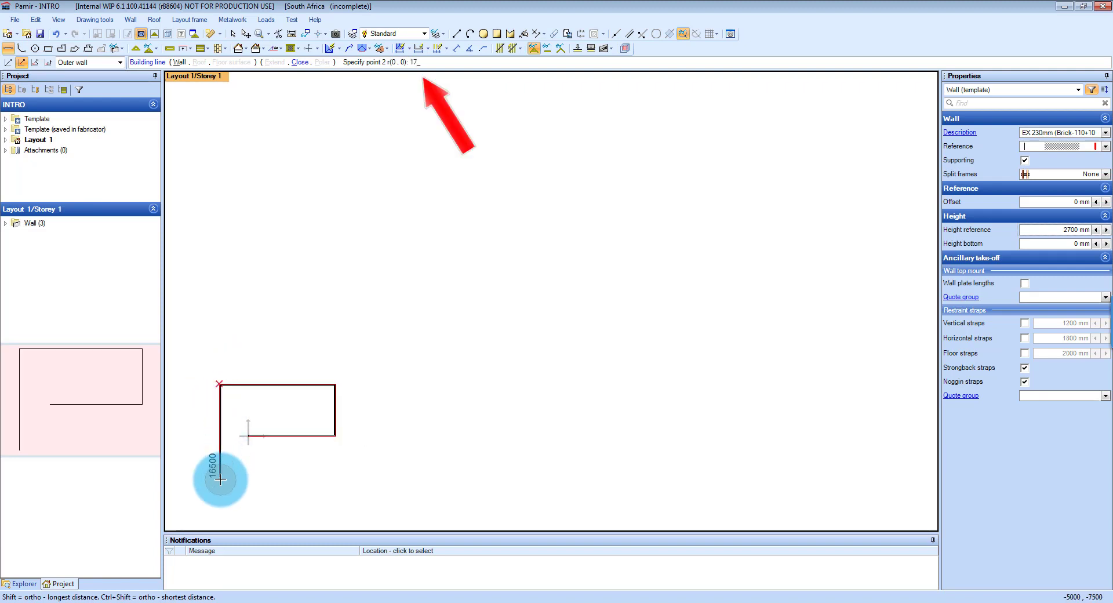
{"action": "type", "text": "000"}
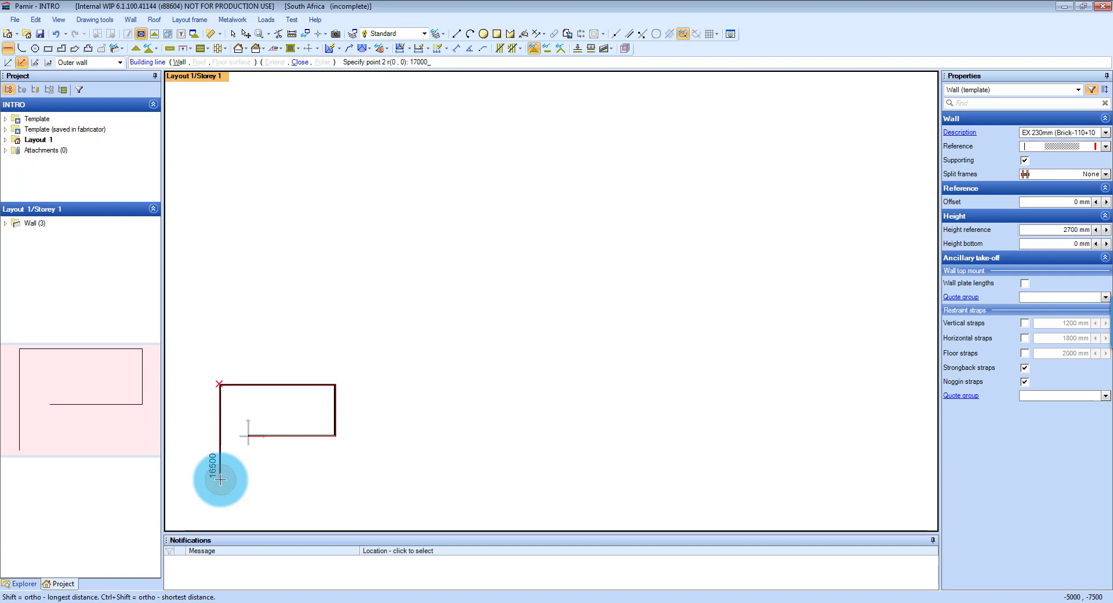
{"action": "key", "text": "Return"}
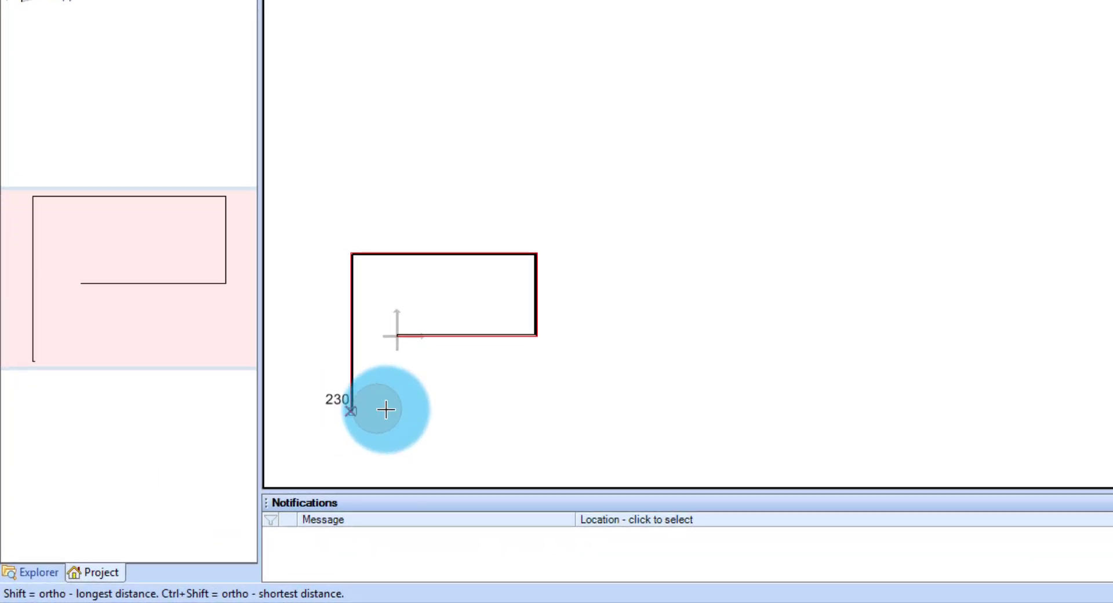
Place the final vertical wall under ortho to close the six-wall L-shape, then end the Wall command.
{"action": "scroll", "coordinate": [397, 351], "scroll_direction": "up", "scroll_amount": 5}
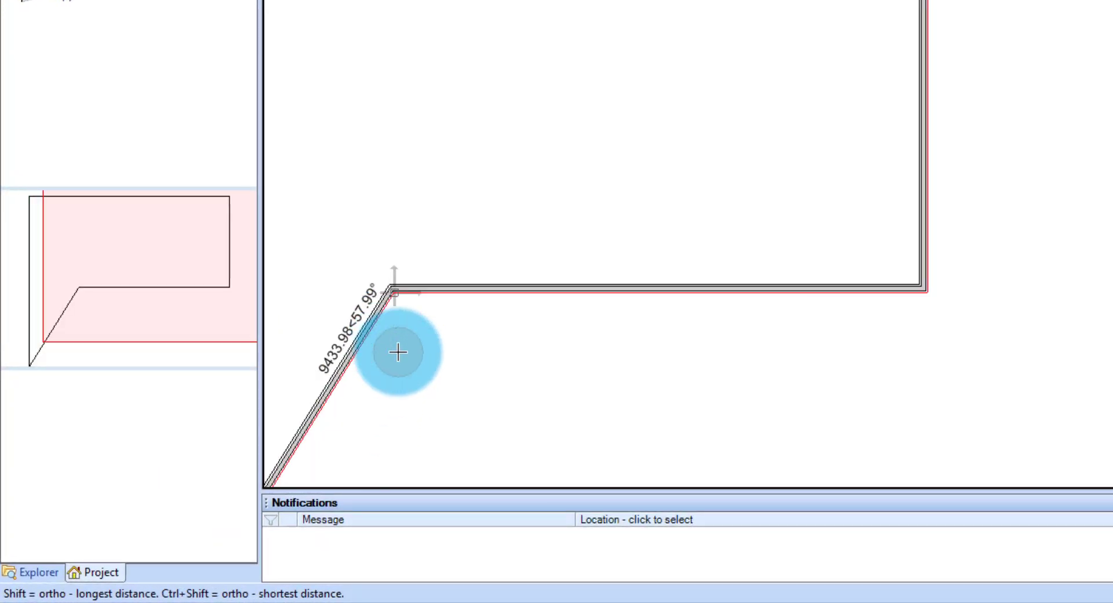
{"action": "scroll", "coordinate": [558, 249], "scroll_direction": "down", "scroll_amount": 5}
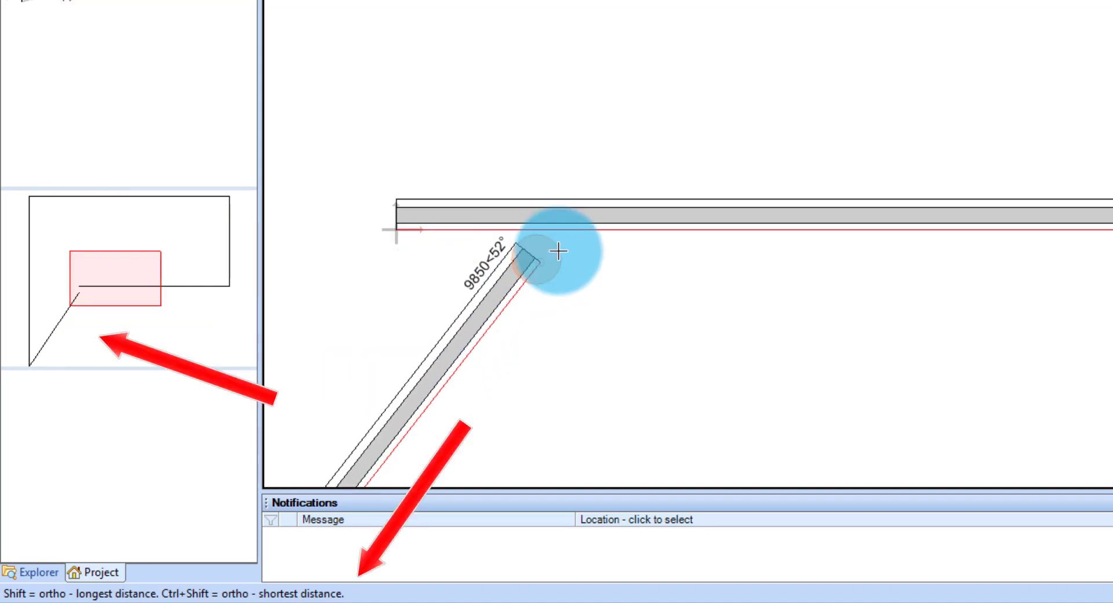
{"action": "scroll", "coordinate": [539, 249], "scroll_direction": "up", "scroll_amount": 3}
{"action": "scroll", "coordinate": [556, 223], "scroll_direction": "up", "scroll_amount": 5}
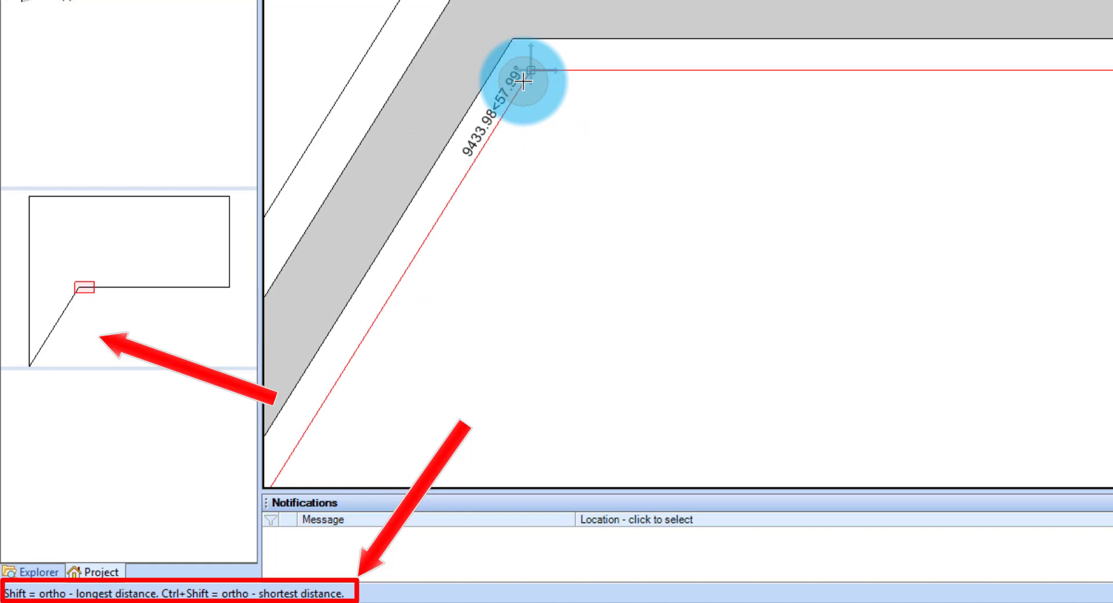
{"action": "key", "text": "shift"}
{"action": "key", "text": "ctrl+shift"}
{"action": "key", "text": "shift"}
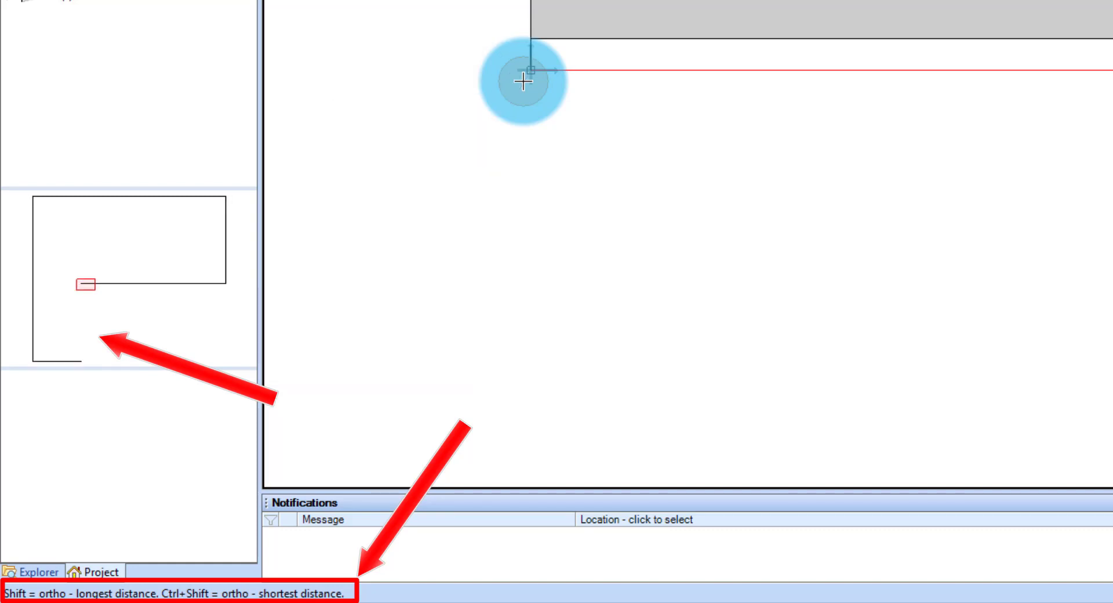
{"action": "left_click", "coordinate": [524, 82]}
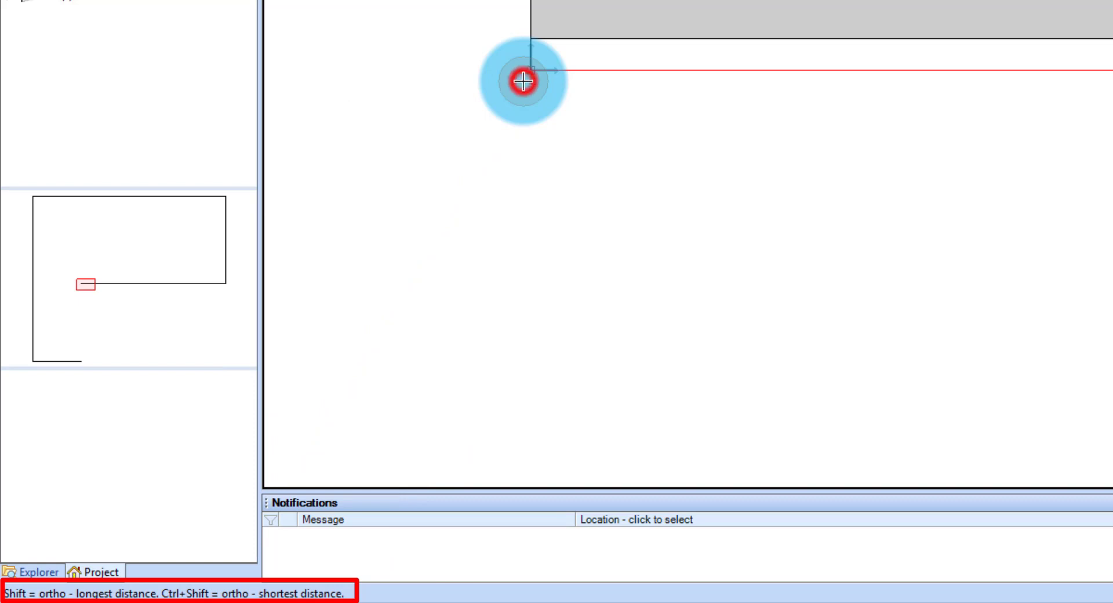
{"action": "right_click", "coordinate": [523, 81]}
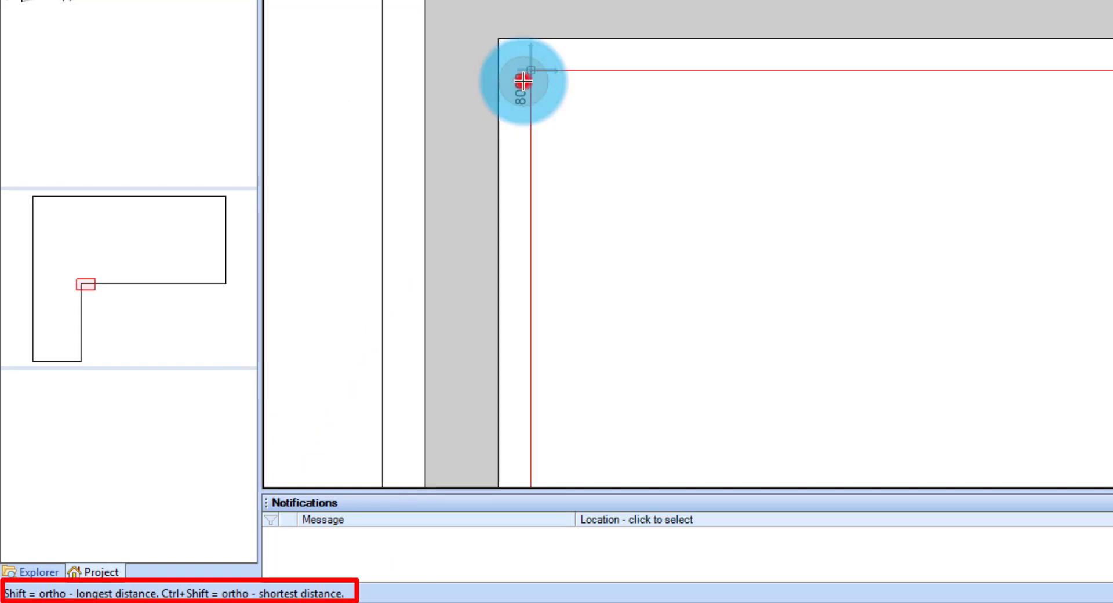
{"action": "scroll", "coordinate": [524, 82], "scroll_direction": "down", "scroll_amount": 5}
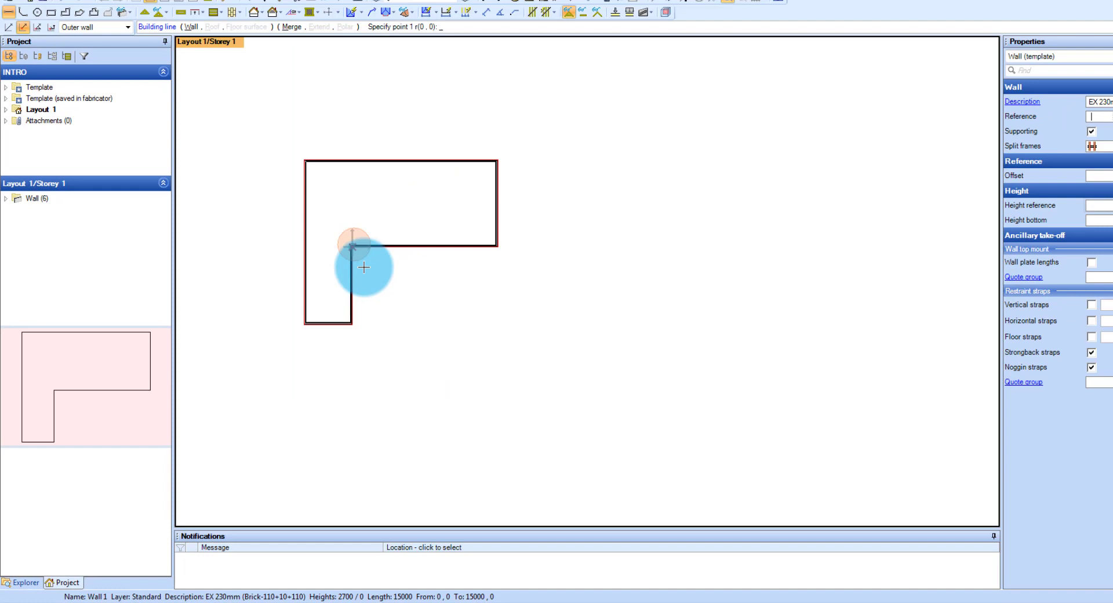
{"action": "scroll", "coordinate": [348, 291], "scroll_direction": "down", "scroll_amount": 3}
{"action": "scroll", "coordinate": [344, 289], "scroll_direction": "up", "scroll_amount": 5}
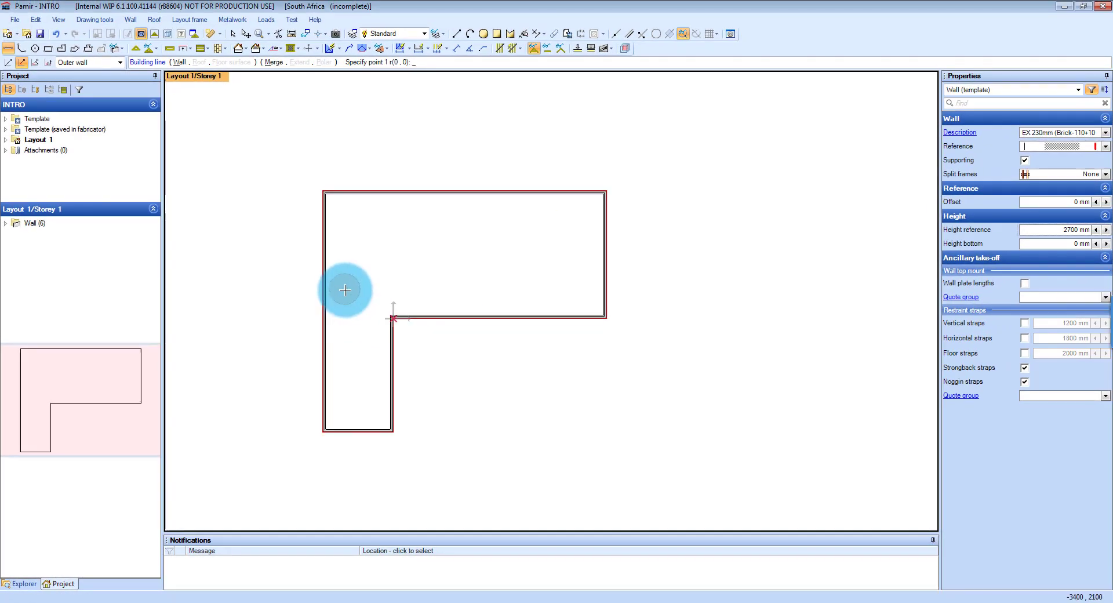
{"action": "scroll", "coordinate": [345, 289], "scroll_direction": "up", "scroll_amount": 3}
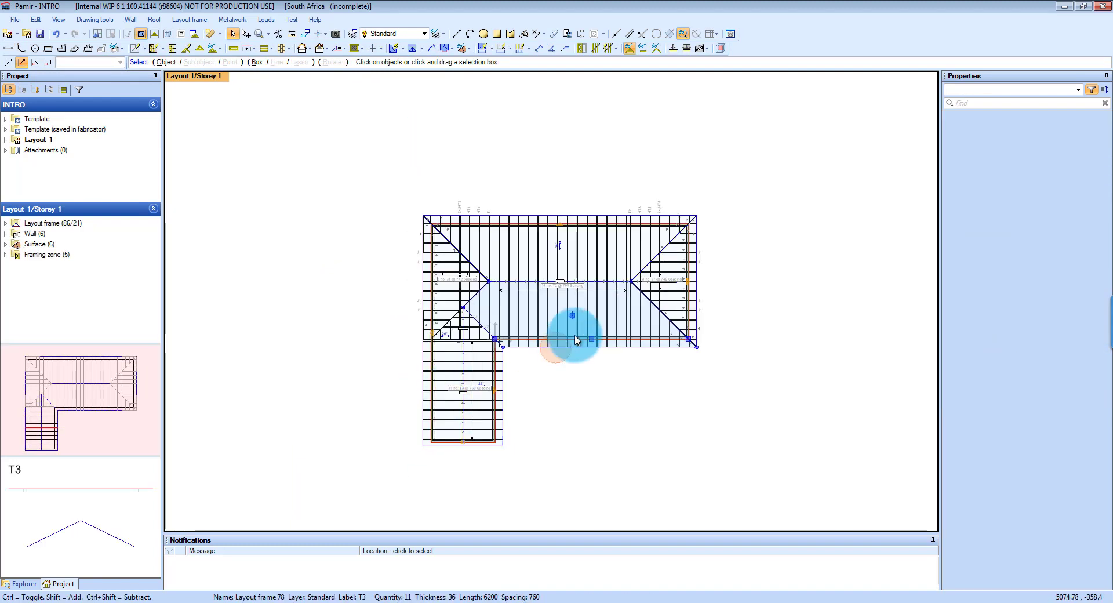
Delete the Layout frame members and Surface (6) roof surfaces from the Project tree, then select the left wall.
{"action": "scroll", "coordinate": [572, 330], "scroll_direction": "up", "scroll_amount": 3}
{"action": "scroll", "coordinate": [577, 337], "scroll_direction": "down", "scroll_amount": 3}
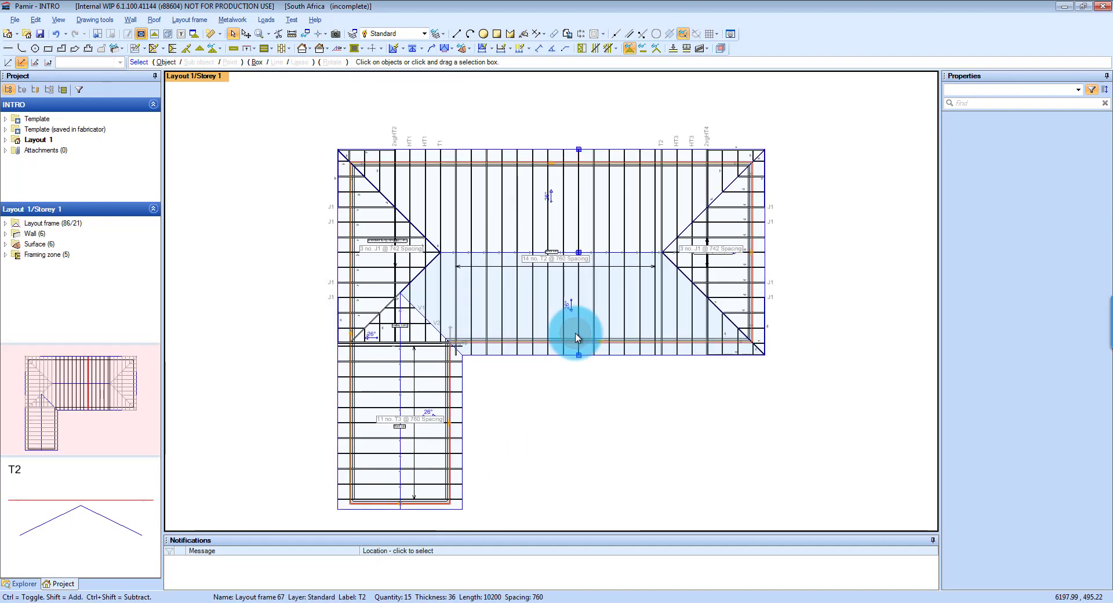
{"action": "left_click", "coordinate": [53, 226]}
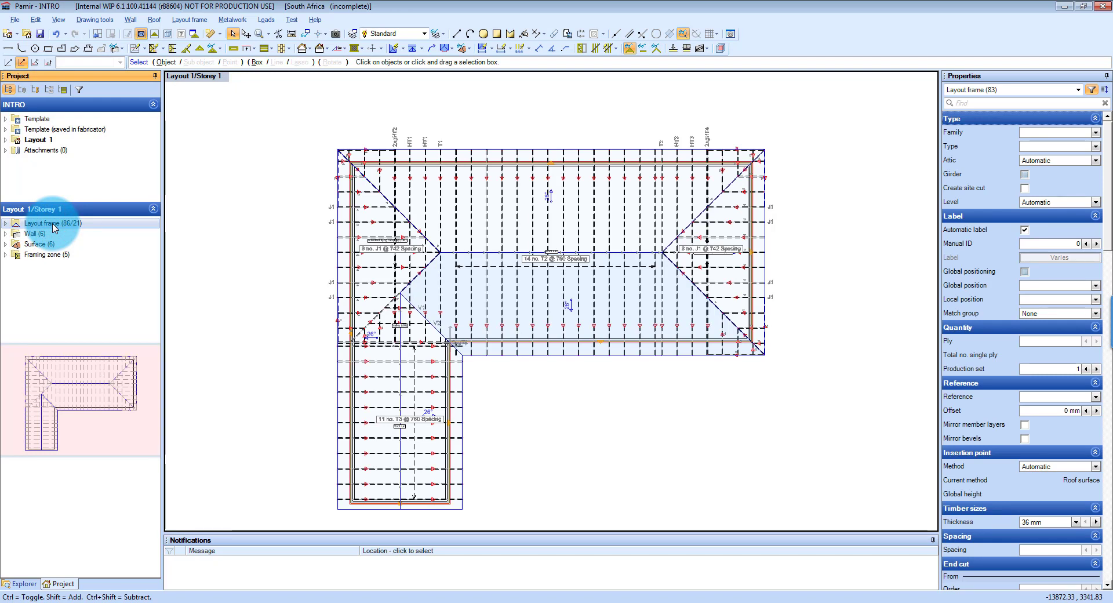
{"action": "key", "text": "Delete"}
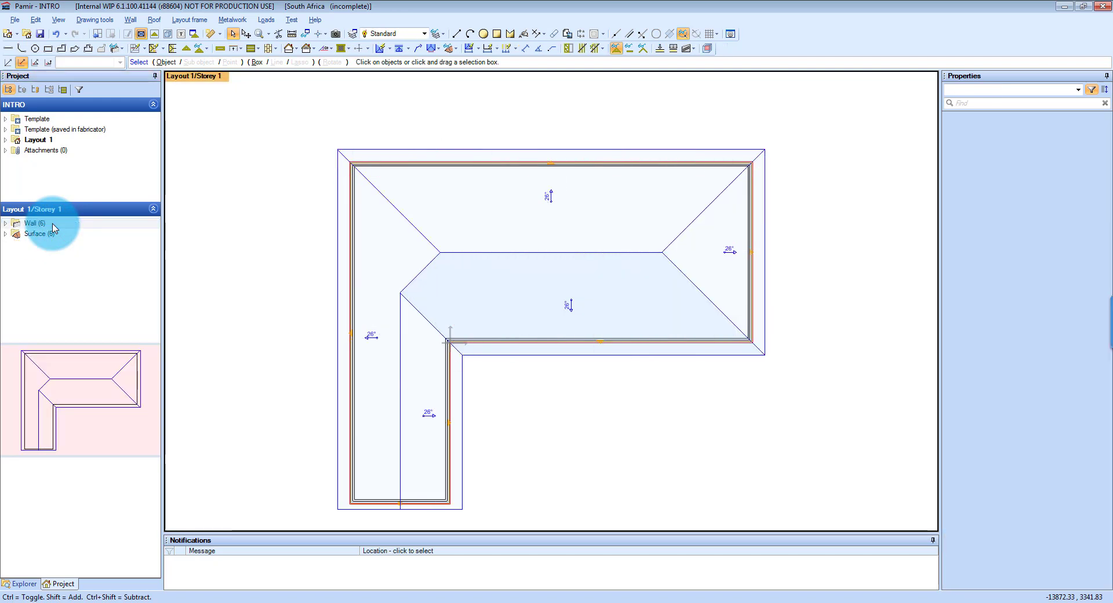
{"action": "left_click", "coordinate": [54, 235]}
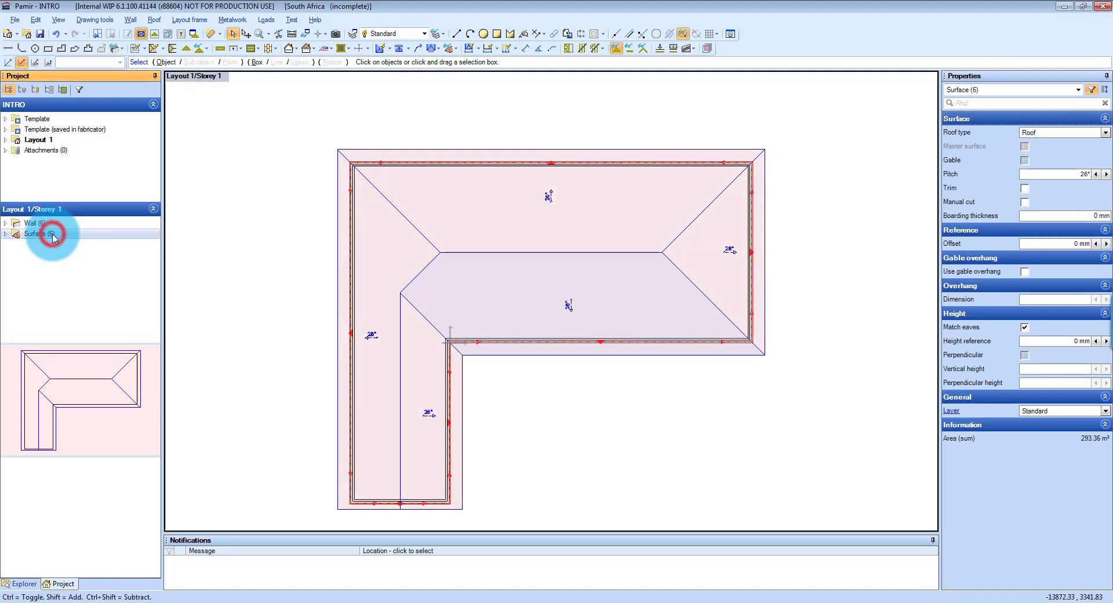
{"action": "key", "text": "Delete"}
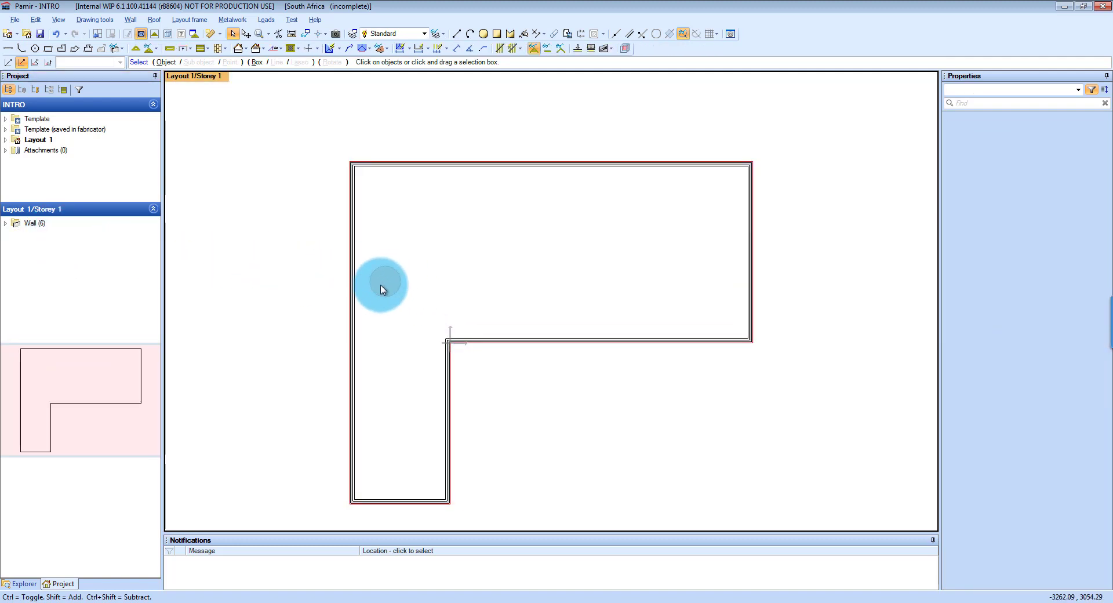
{"action": "left_click", "coordinate": [358, 308]}
Draw a roofed building rectangle over the main wing, from the building's top-left corner.
{"action": "left_click", "coordinate": [354, 304]}
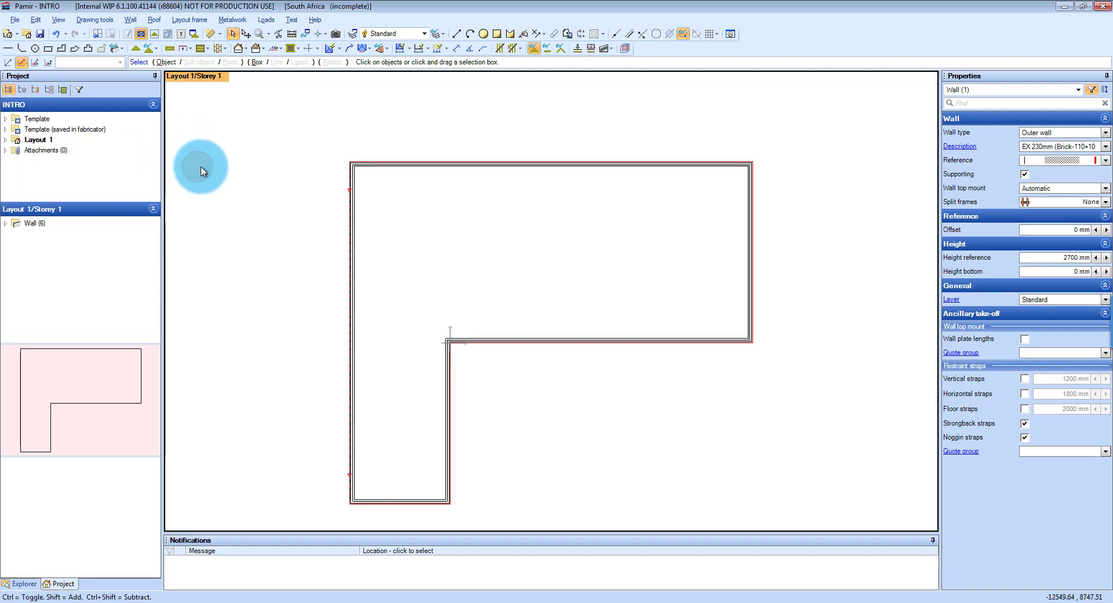
{"action": "left_click", "coordinate": [49, 50]}
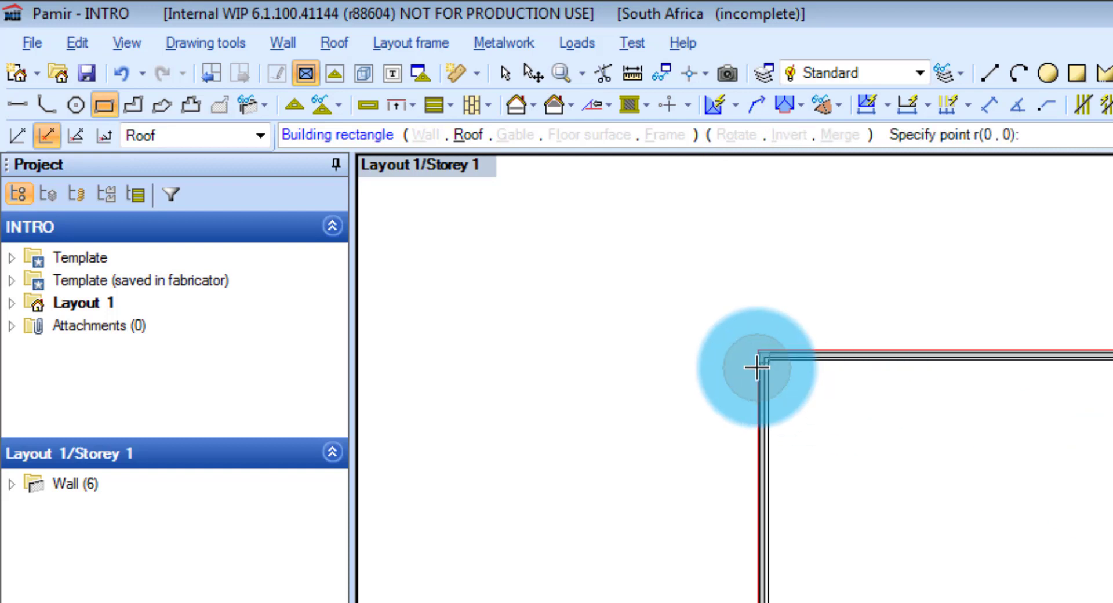
{"action": "left_click", "coordinate": [1025, 487]}
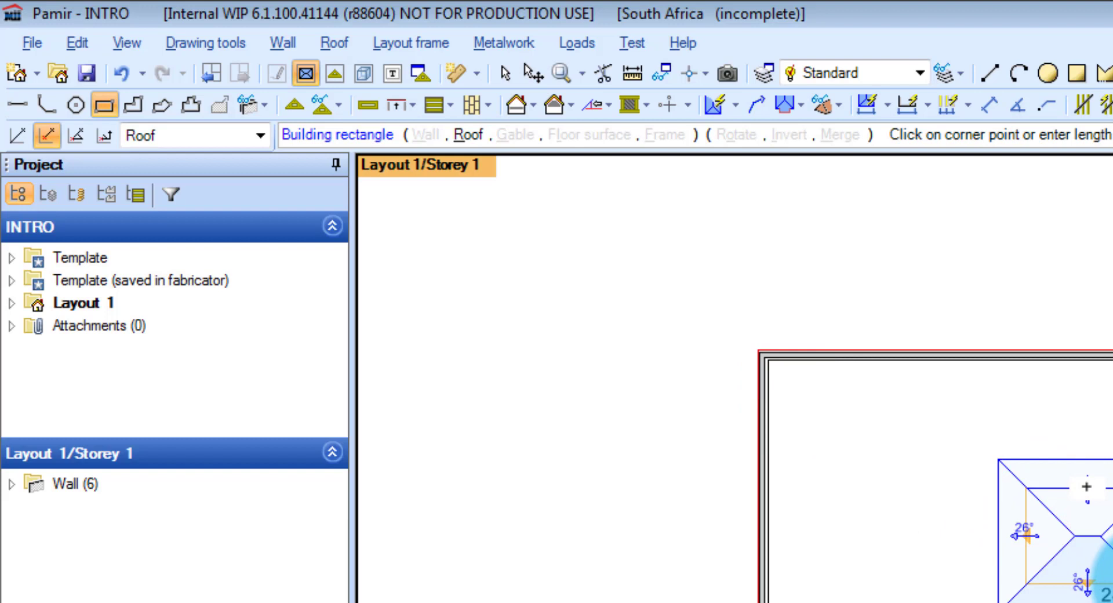
{"action": "key", "text": "Escape"}
{"action": "scroll", "coordinate": [731, 330], "scroll_direction": "up", "scroll_amount": 1}
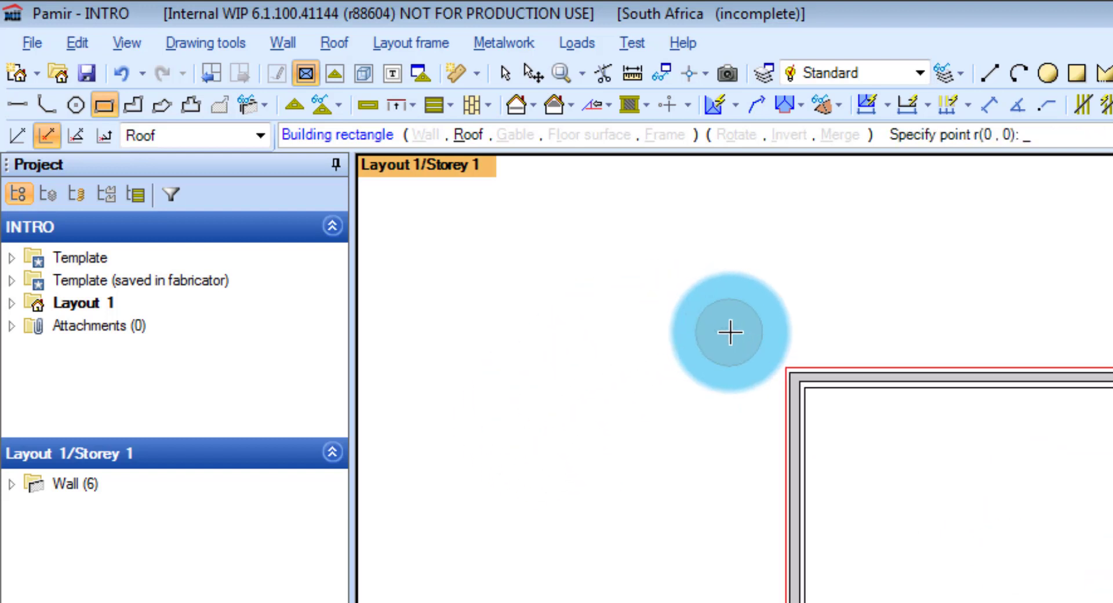
{"action": "scroll", "coordinate": [802, 397], "scroll_direction": "up", "scroll_amount": 2}
{"action": "scroll", "coordinate": [823, 400], "scroll_direction": "up", "scroll_amount": 3}
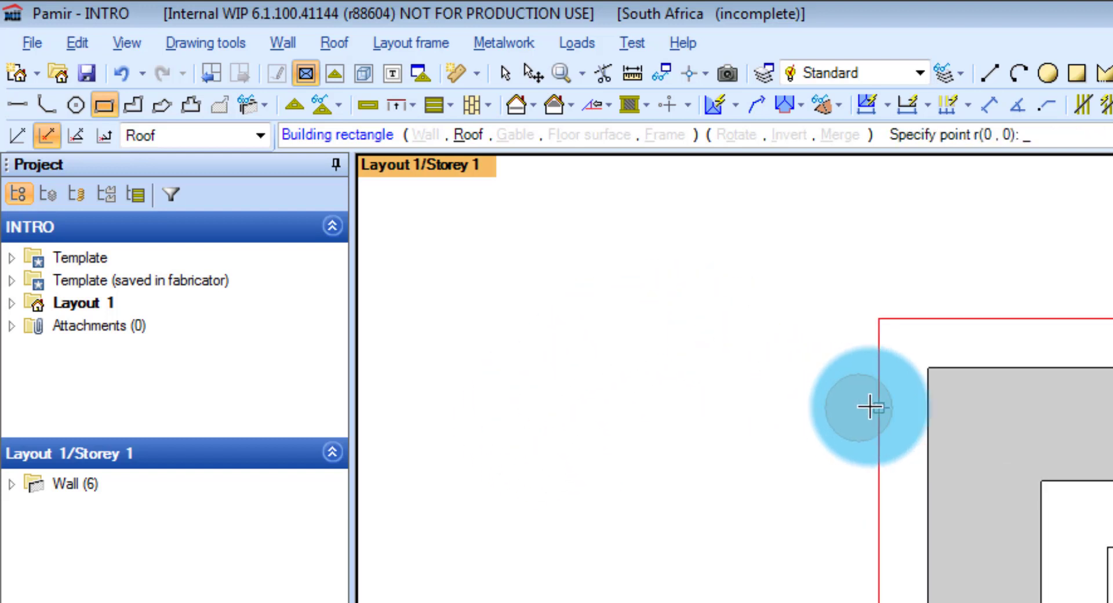
{"action": "left_click", "coordinate": [936, 382]}
{"action": "scroll", "coordinate": [937, 382], "scroll_direction": "down", "scroll_amount": 4}
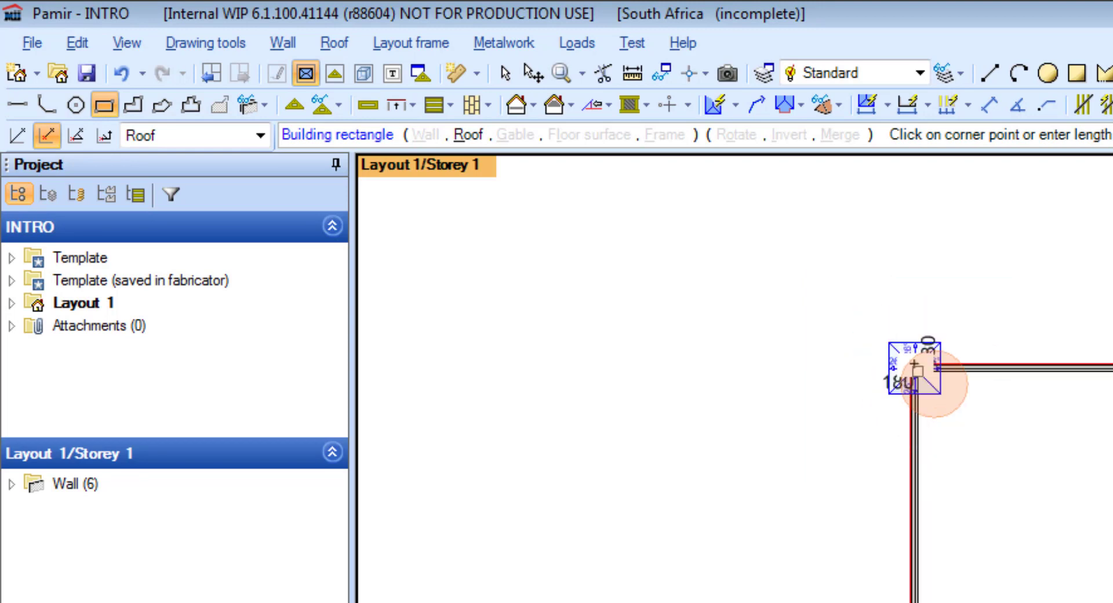
{"action": "scroll", "coordinate": [1101, 464], "scroll_direction": "up", "scroll_amount": 5}
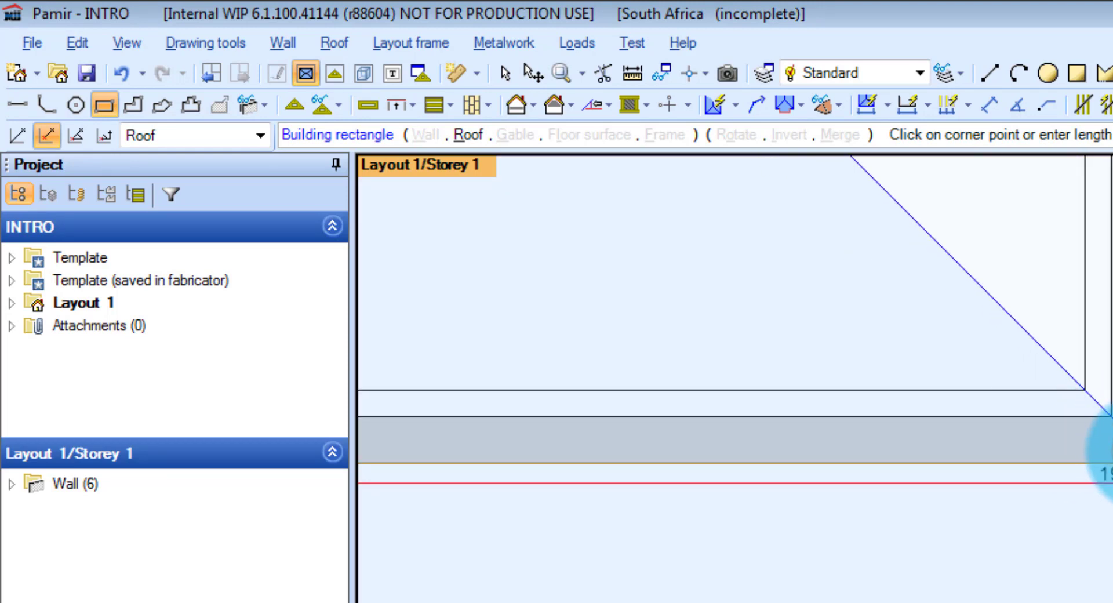
{"action": "left_click", "coordinate": [1108, 455]}
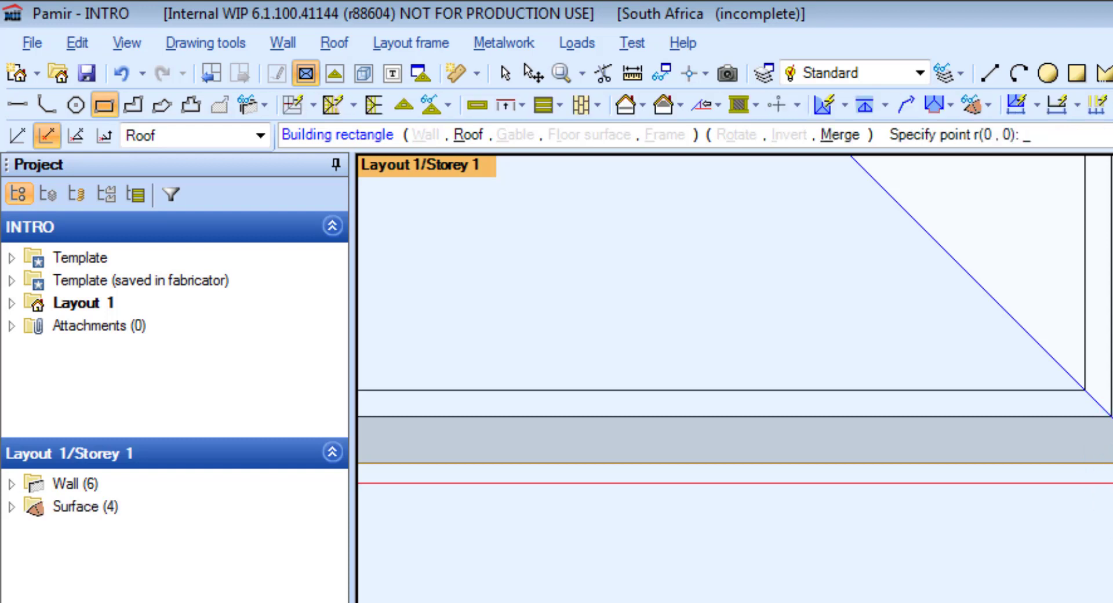
{"action": "scroll", "coordinate": [1104, 455], "scroll_direction": "down", "scroll_amount": 5}
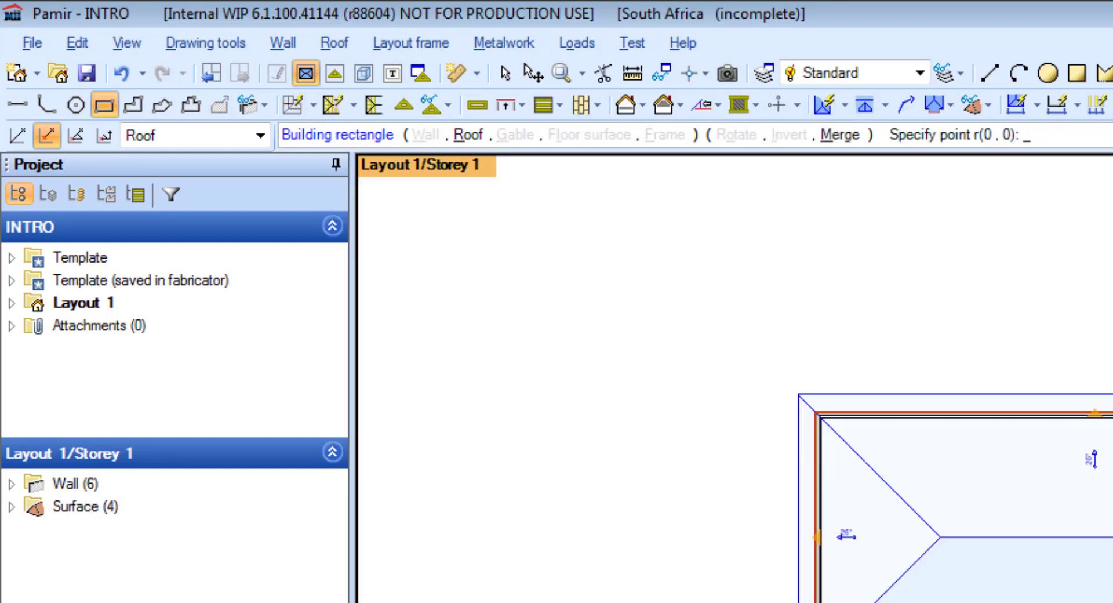
{"action": "scroll", "coordinate": [1092, 458], "scroll_direction": "up", "scroll_amount": 6}
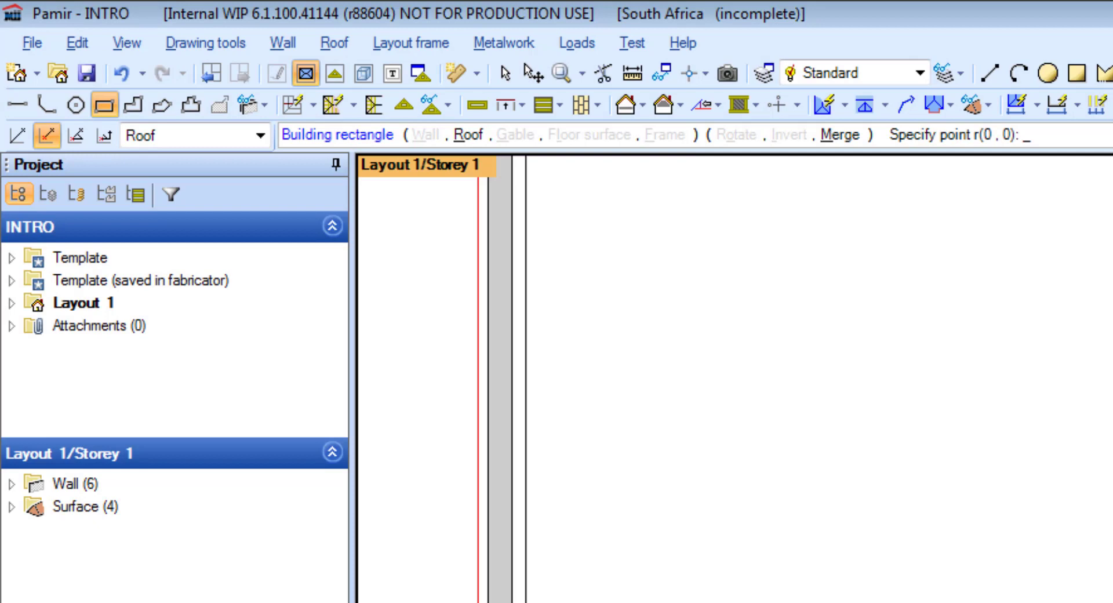
Draw a second roofed rectangle over the other wing to complete the L-shaped roof.
{"action": "key", "text": "Return"}
{"action": "scroll", "coordinate": [794, 576], "scroll_direction": "down", "scroll_amount": 3}
{"action": "scroll", "coordinate": [698, 586], "scroll_direction": "up", "scroll_amount": 3}
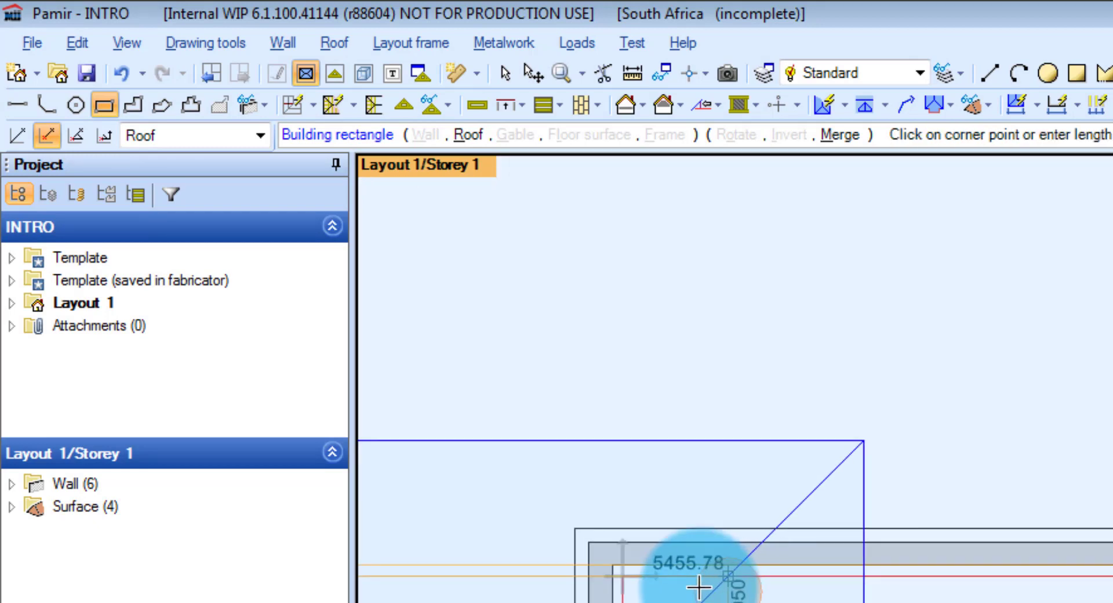
{"action": "scroll", "coordinate": [621, 570], "scroll_direction": "up", "scroll_amount": 3}
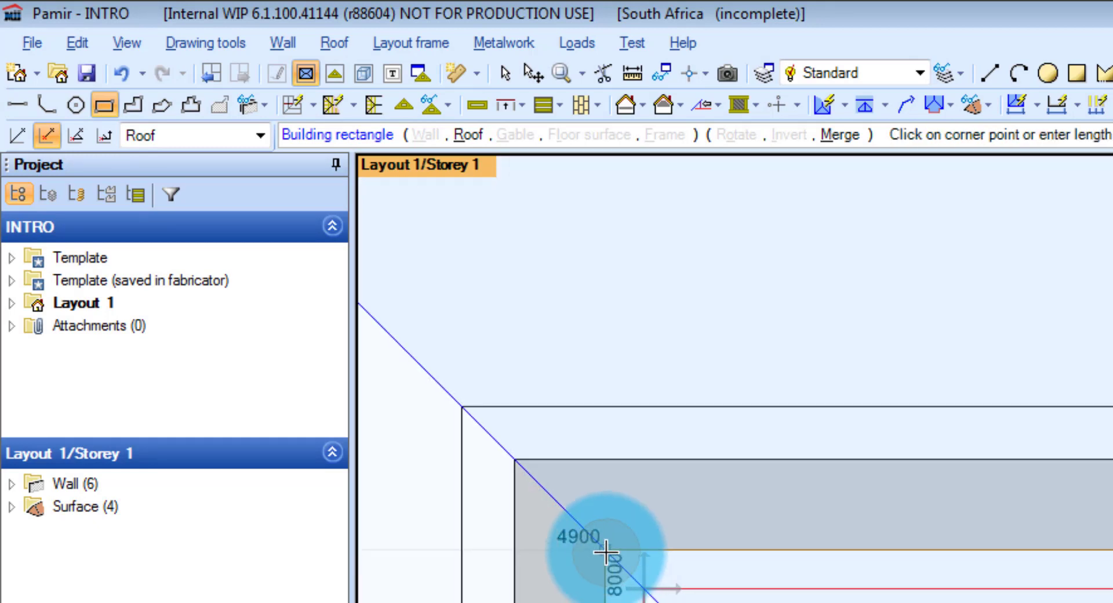
{"action": "left_click", "coordinate": [604, 549]}
{"action": "scroll", "coordinate": [603, 548], "scroll_direction": "up", "scroll_amount": 3}
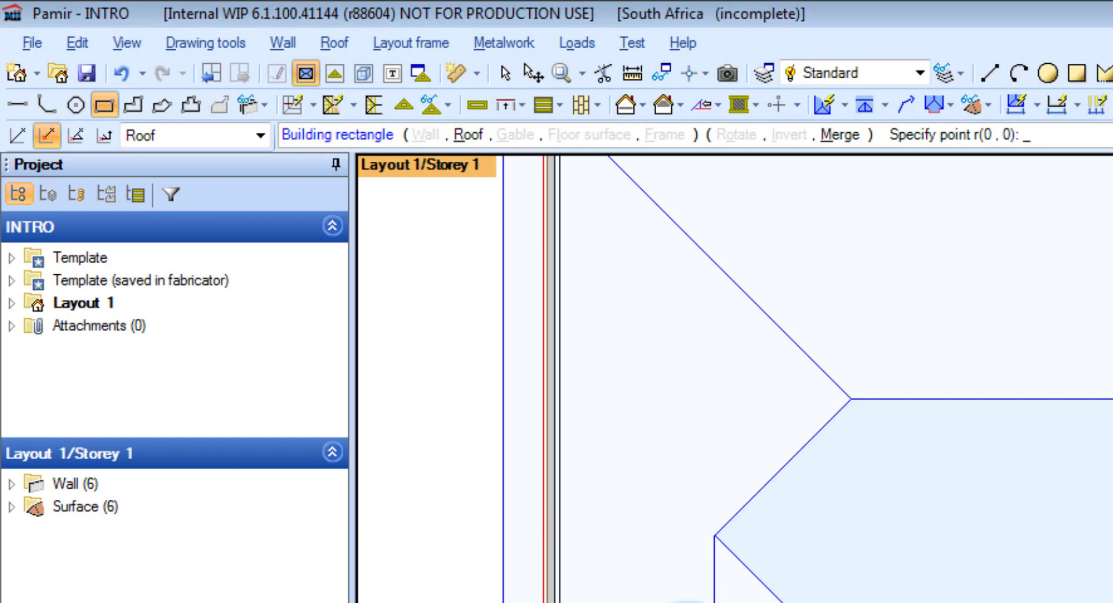
{"action": "scroll", "coordinate": [736, 550], "scroll_direction": "down", "scroll_amount": 3}
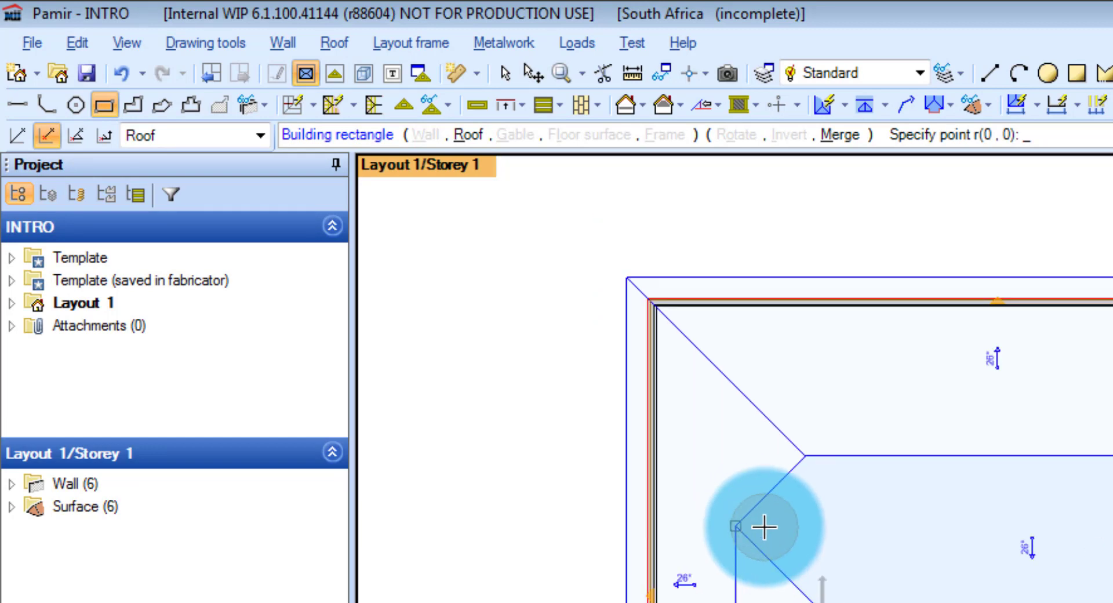
{"action": "right_click", "coordinate": [764, 526]}
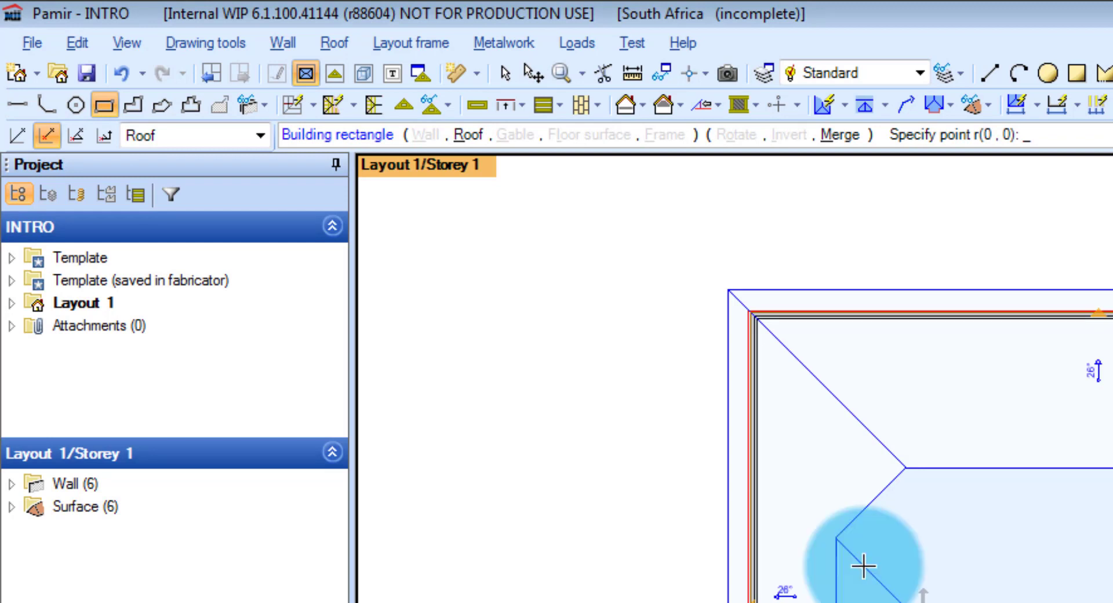
AutoFrame the whole roof with rafters, jacks, hips and valleys.
{"action": "left_click", "coordinate": [333, 99]}
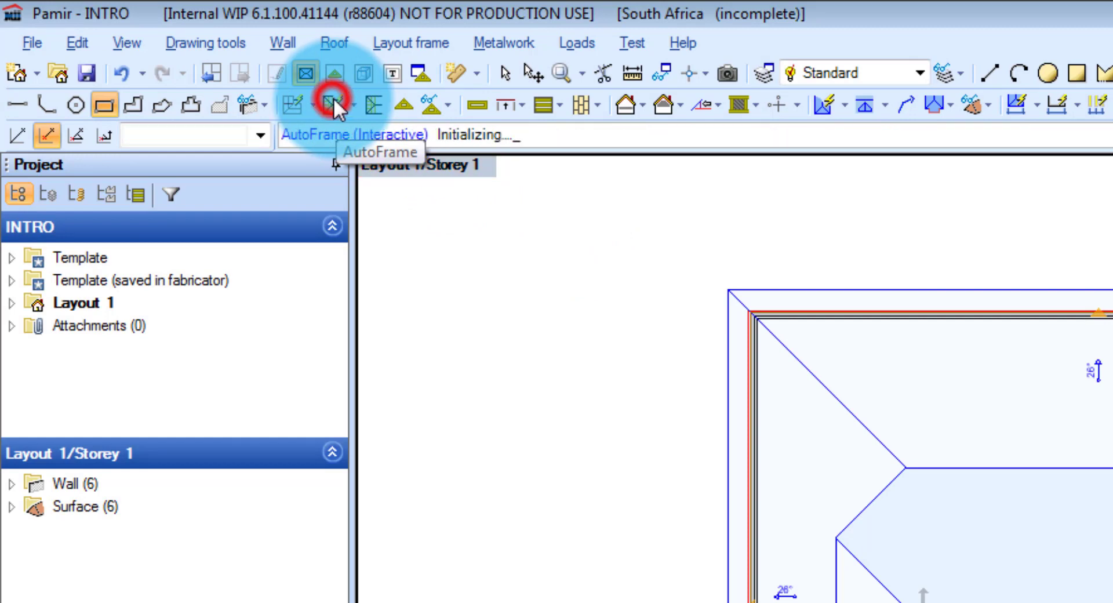
{"action": "scroll", "coordinate": [736, 522], "scroll_direction": "up", "scroll_amount": 3}
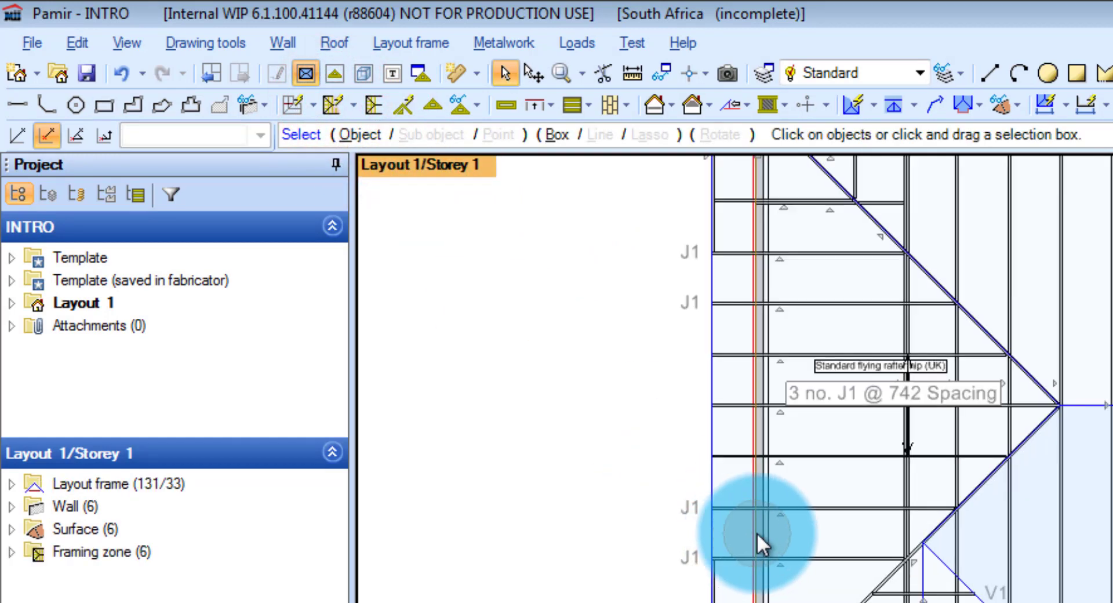
{"action": "scroll", "coordinate": [696, 510], "scroll_direction": "down", "scroll_amount": 2}
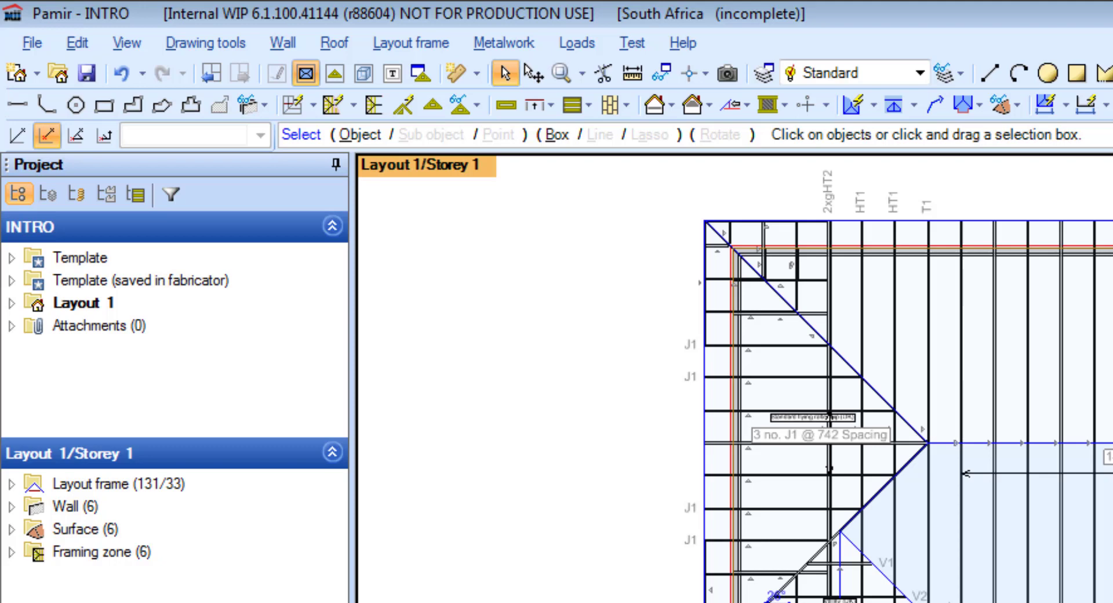
{"action": "scroll", "coordinate": [667, 568], "scroll_direction": "up", "scroll_amount": 5}
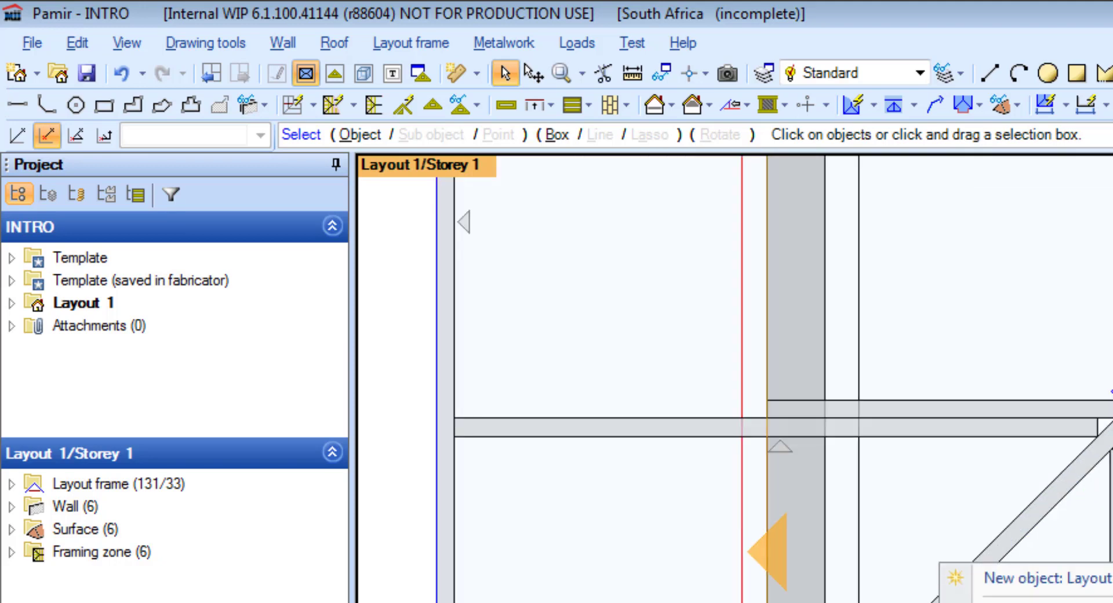
Inspect the hip and valley framing and select the lower wing's T4 framing zone.
{"action": "key", "text": "t"}
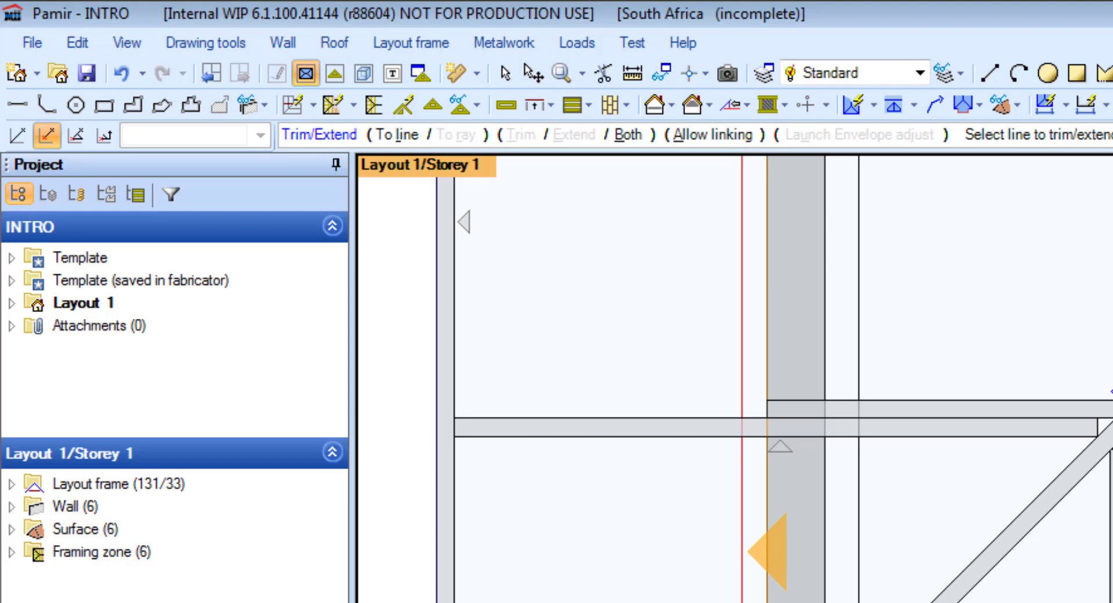
{"action": "key", "text": "Escape"}
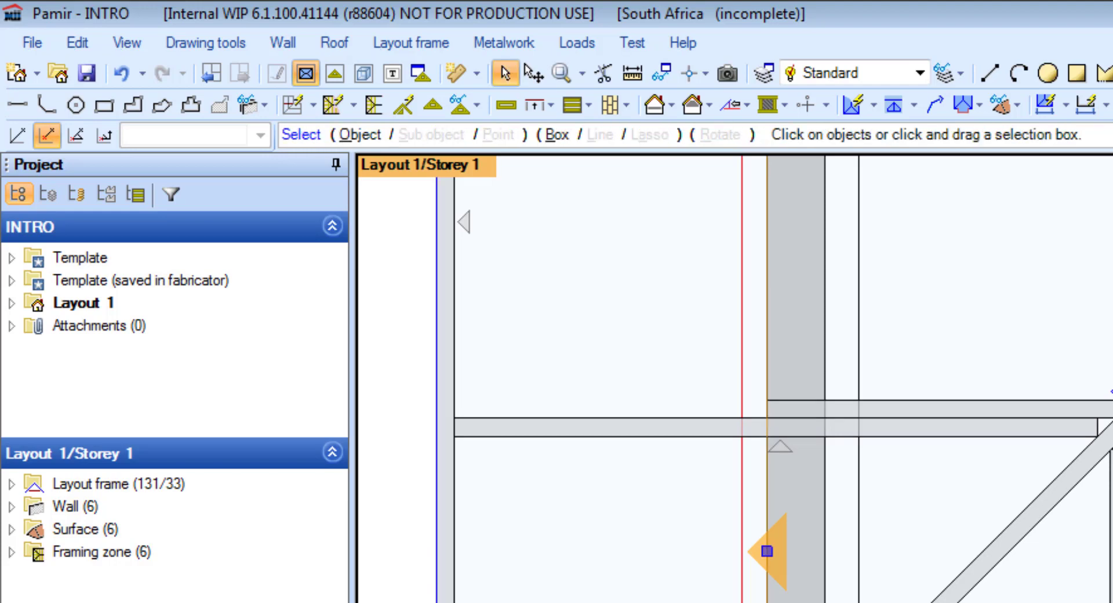
{"action": "left_click", "coordinate": [611, 432]}
{"action": "left_click", "coordinate": [641, 576]}
{"action": "scroll", "coordinate": [645, 579], "scroll_direction": "down", "scroll_amount": 3}
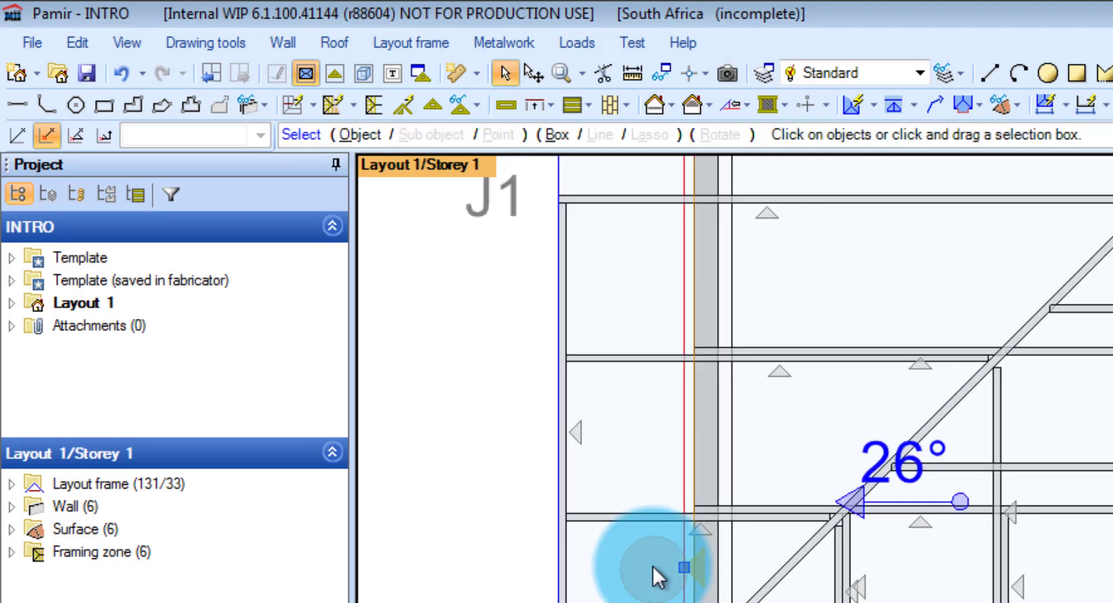
{"action": "scroll", "coordinate": [687, 550], "scroll_direction": "down", "scroll_amount": 2}
{"action": "mouse_move", "coordinate": [687, 551]}
{"action": "middle_mouse_down"}
{"action": "mouse_move", "coordinate": [695, 502]}
{"action": "mouse_move", "coordinate": [1063, 459]}
{"action": "middle_mouse_up"}
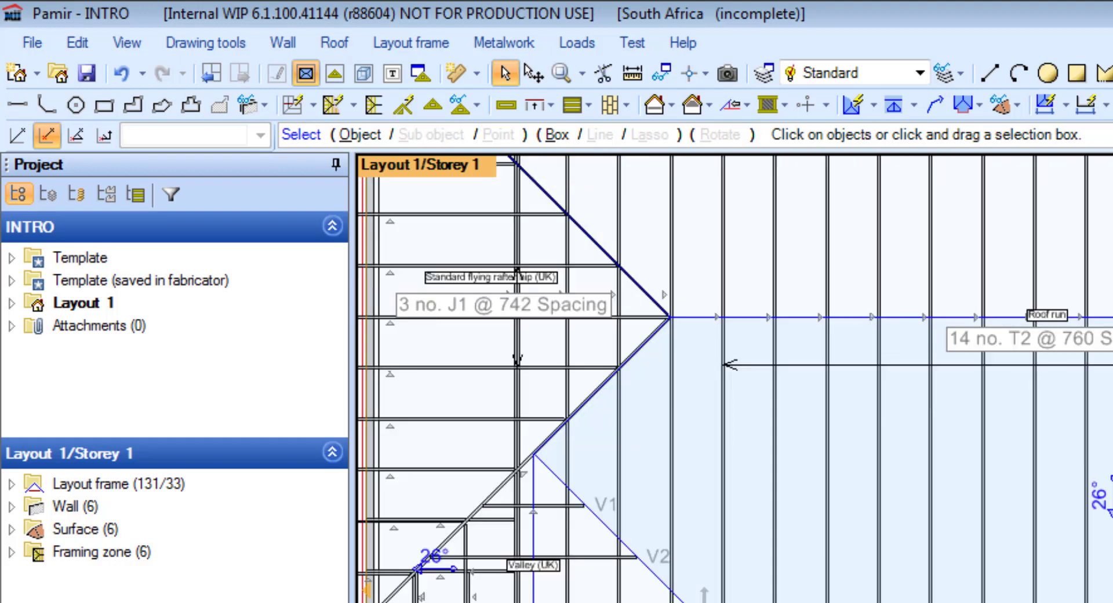
{"action": "scroll", "coordinate": [534, 454], "scroll_direction": "down", "scroll_amount": 2}
{"action": "scroll", "coordinate": [533, 454], "scroll_direction": "up", "scroll_amount": 4}
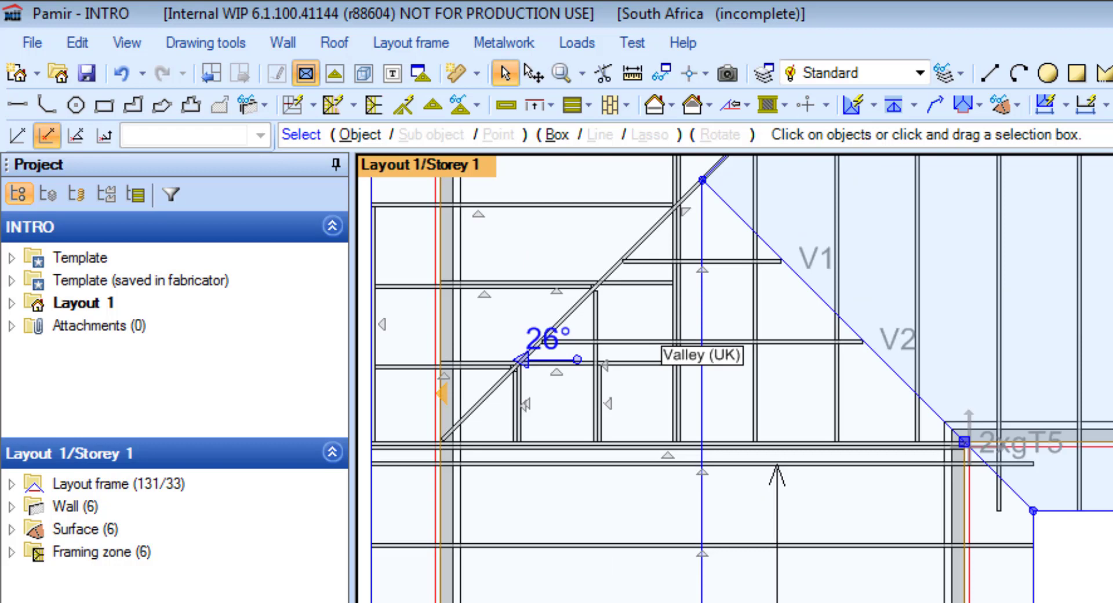
{"action": "scroll", "coordinate": [734, 379], "scroll_direction": "up", "scroll_amount": 1}
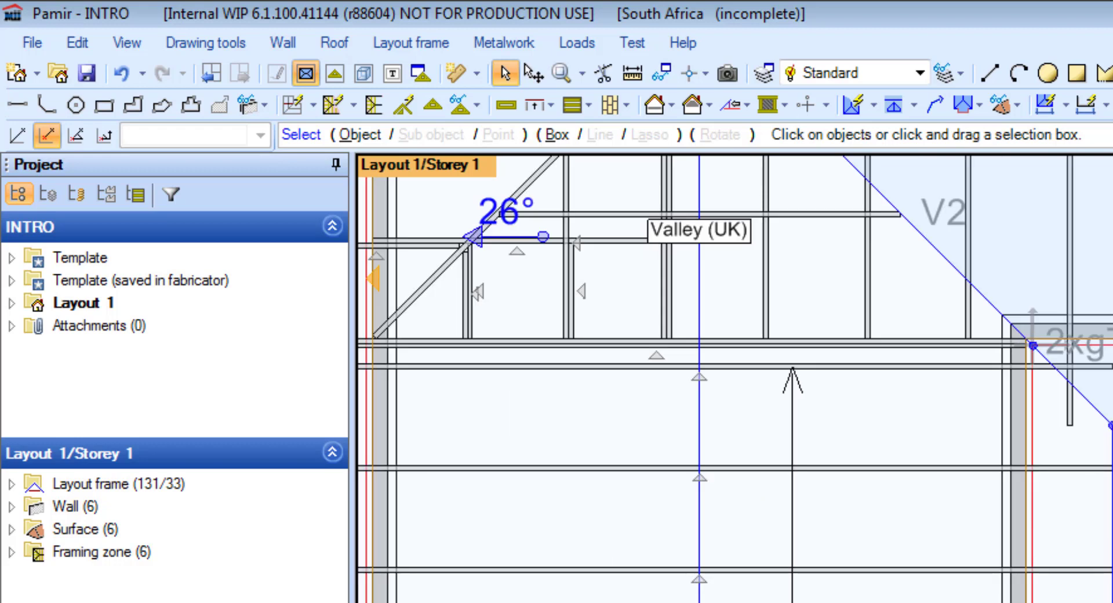
{"action": "left_click", "coordinate": [895, 441]}
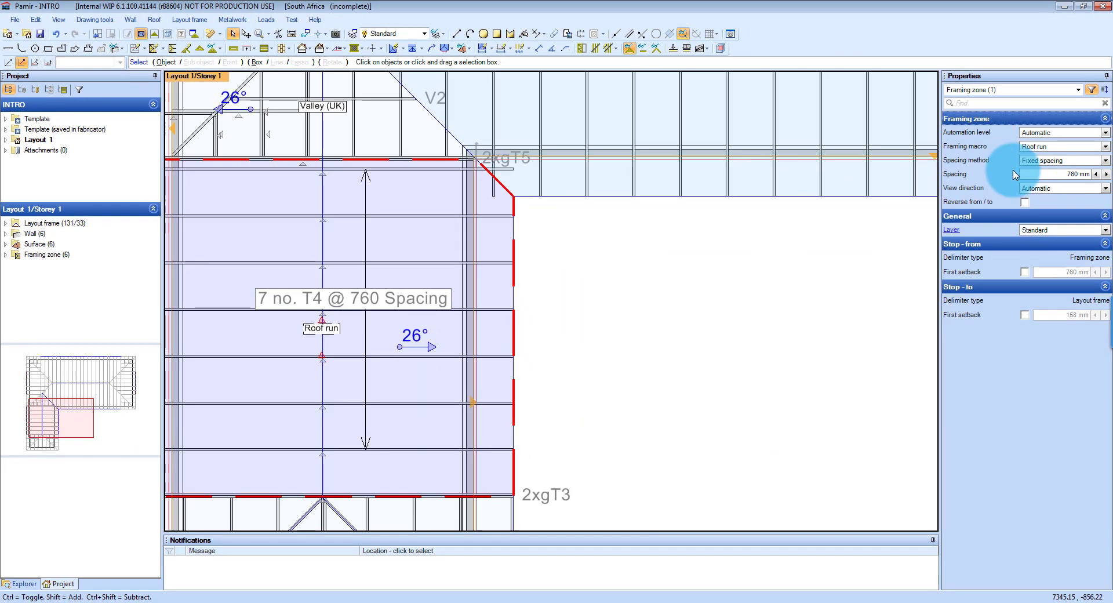
Set the T4 framing zone's spacing method to Max spacing, giving 7 T4 at 684.75.
{"action": "left_click", "coordinate": [1105, 162]}
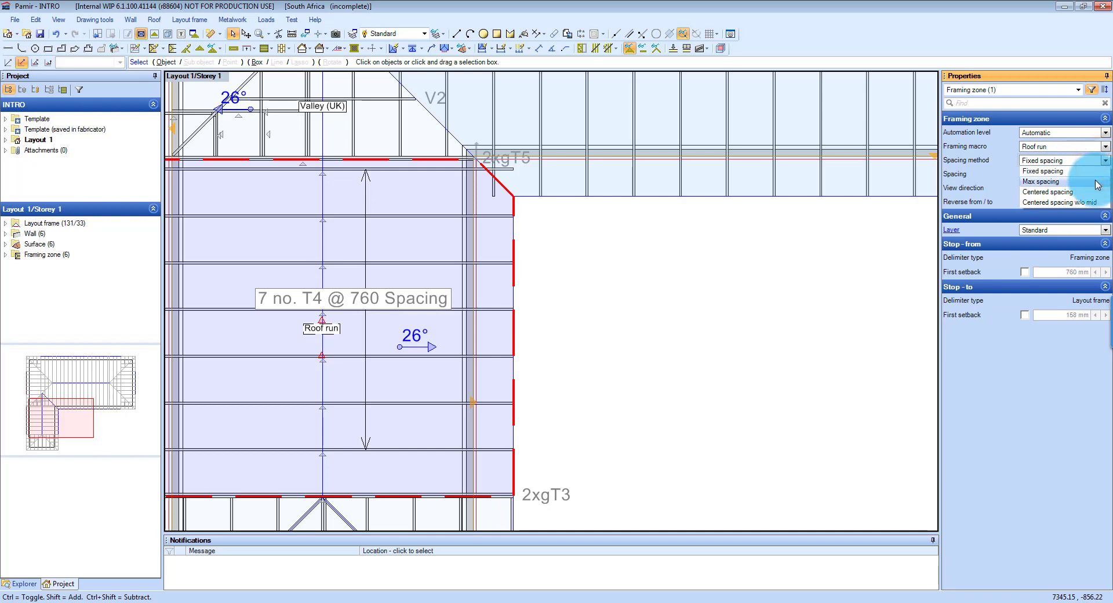
{"action": "left_click", "coordinate": [1098, 182]}
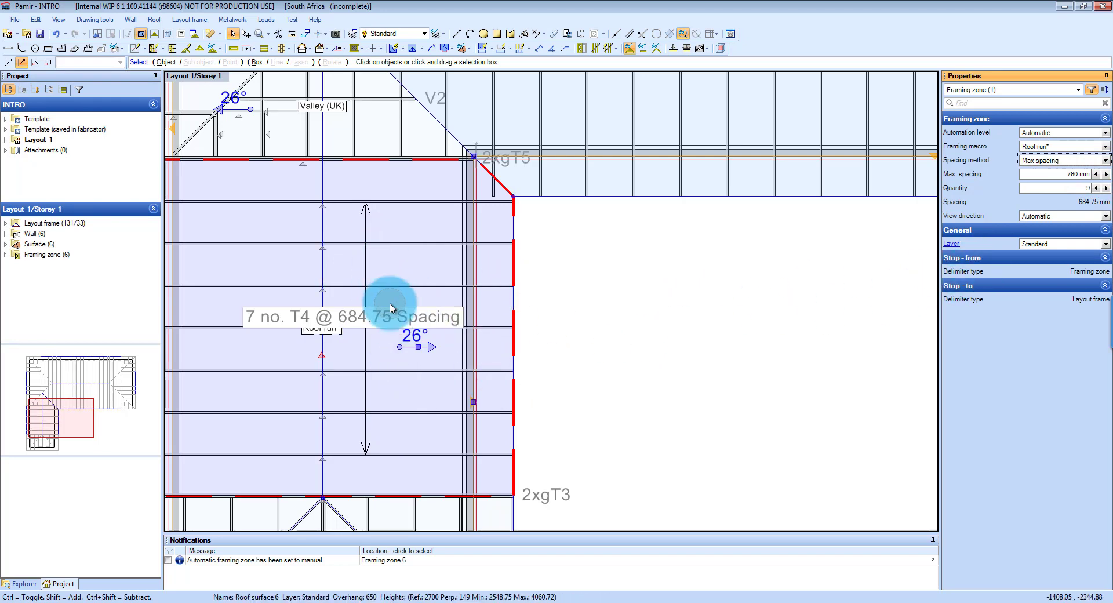
{"action": "scroll", "coordinate": [410, 330], "scroll_direction": "down", "scroll_amount": 5}
{"action": "scroll", "coordinate": [505, 235], "scroll_direction": "up", "scroll_amount": 3}
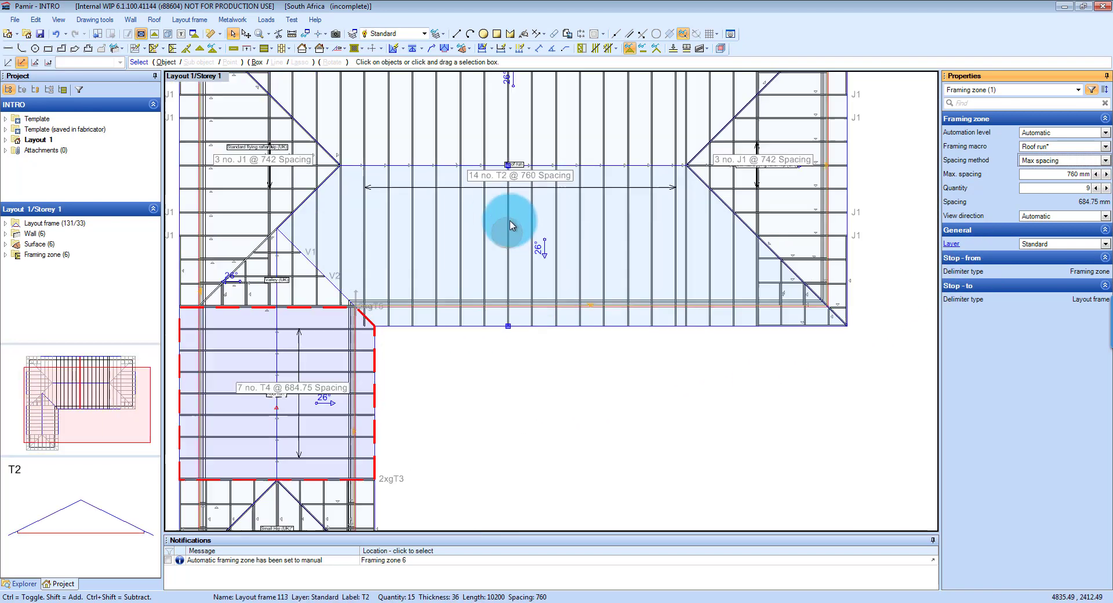
Set the main-wing T2 zone to Max spacing too, giving 15 T2 at 730.93.
{"action": "left_click", "coordinate": [518, 168]}
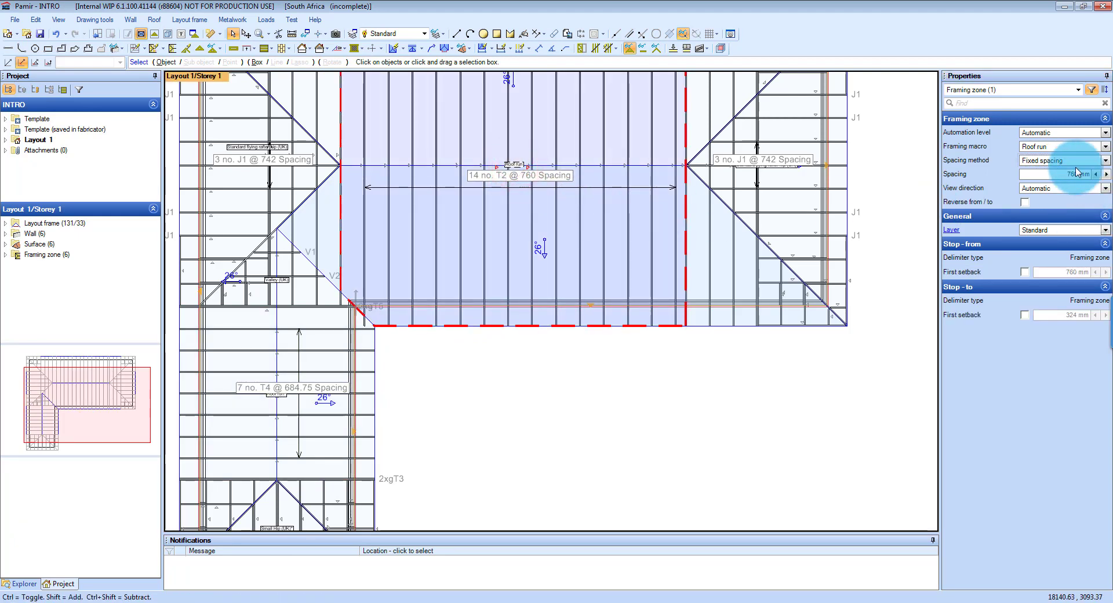
{"action": "left_click", "coordinate": [1105, 163]}
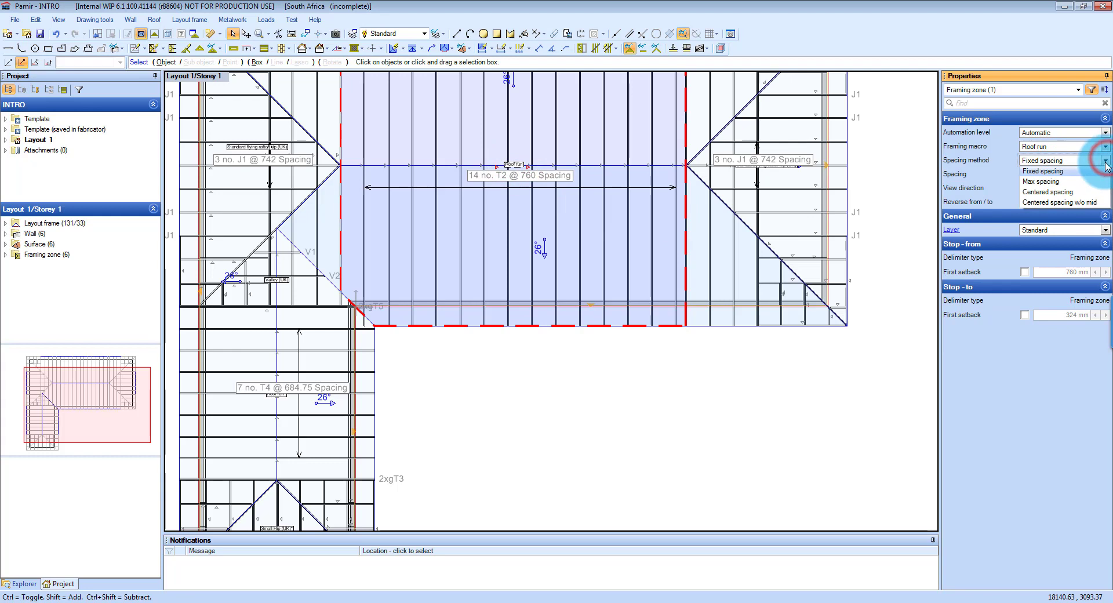
{"action": "left_click", "coordinate": [1086, 182]}
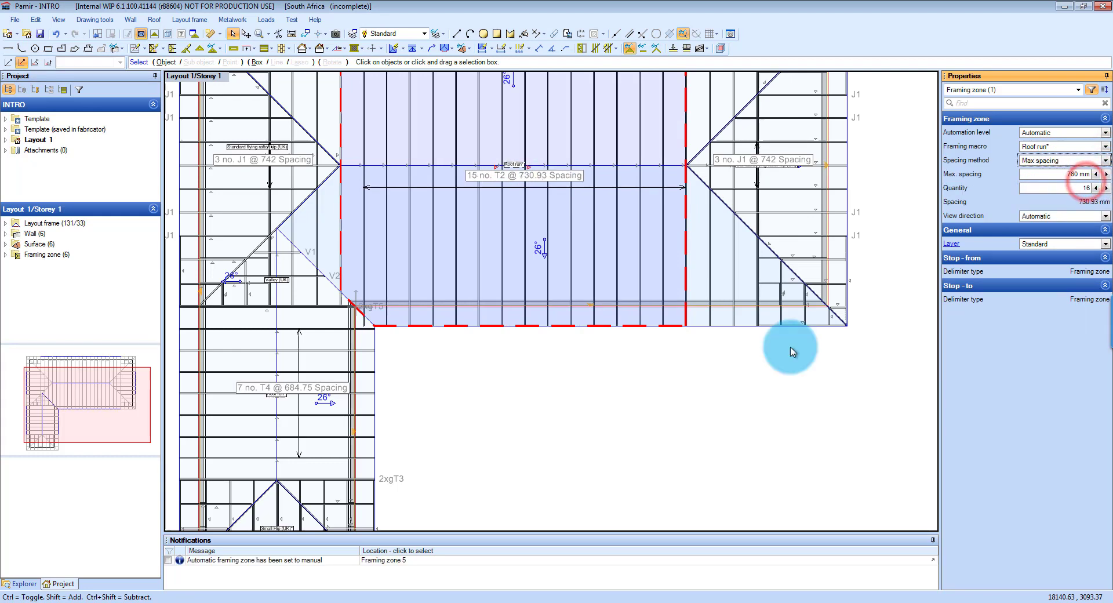
{"action": "scroll", "coordinate": [666, 412], "scroll_direction": "down", "scroll_amount": 2}
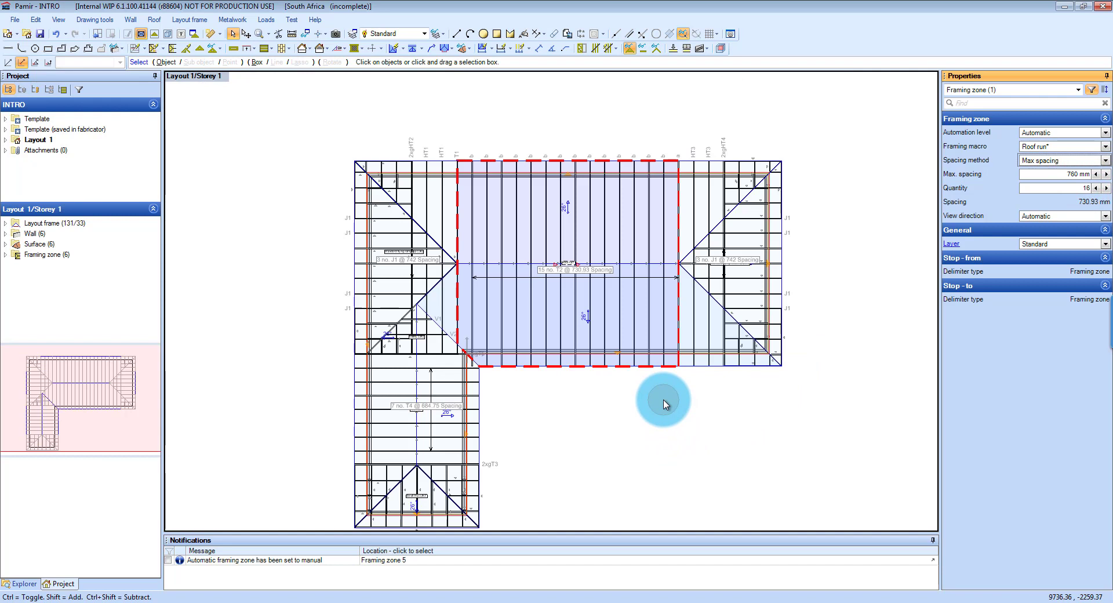
{"action": "left_click", "coordinate": [665, 404]}
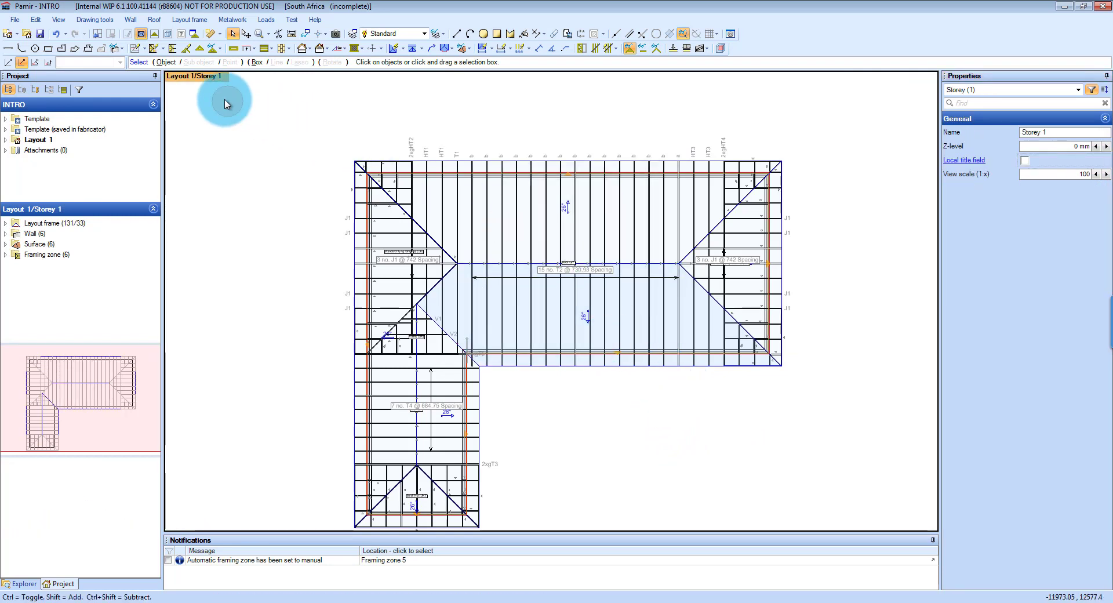
Start placing a single Main-type layout frame at 760 mm spacing.
{"action": "left_click", "coordinate": [200, 53]}
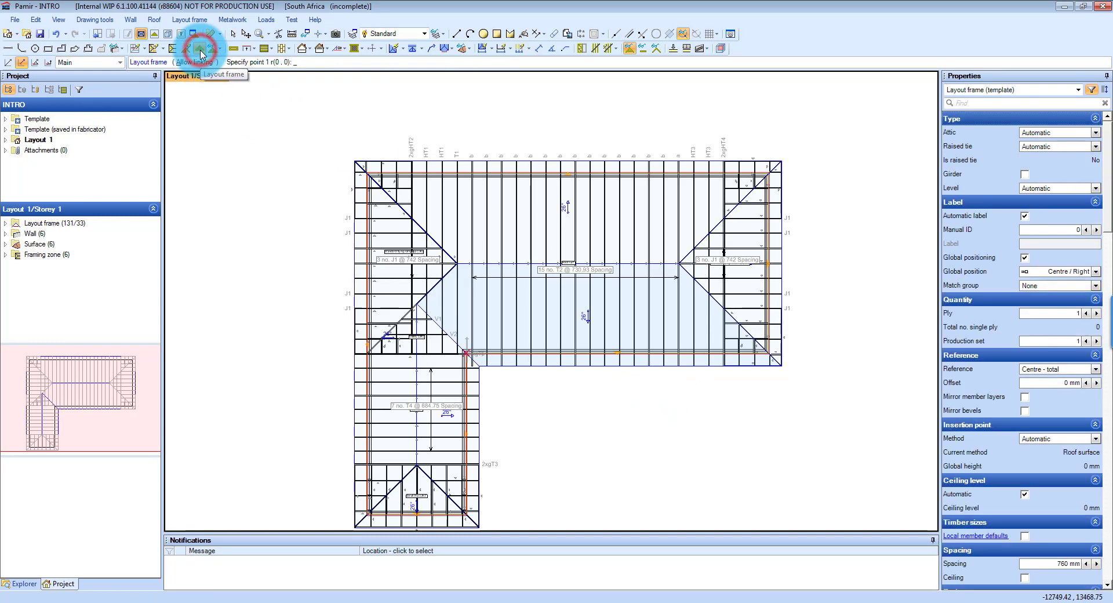
{"action": "left_click", "coordinate": [120, 62]}
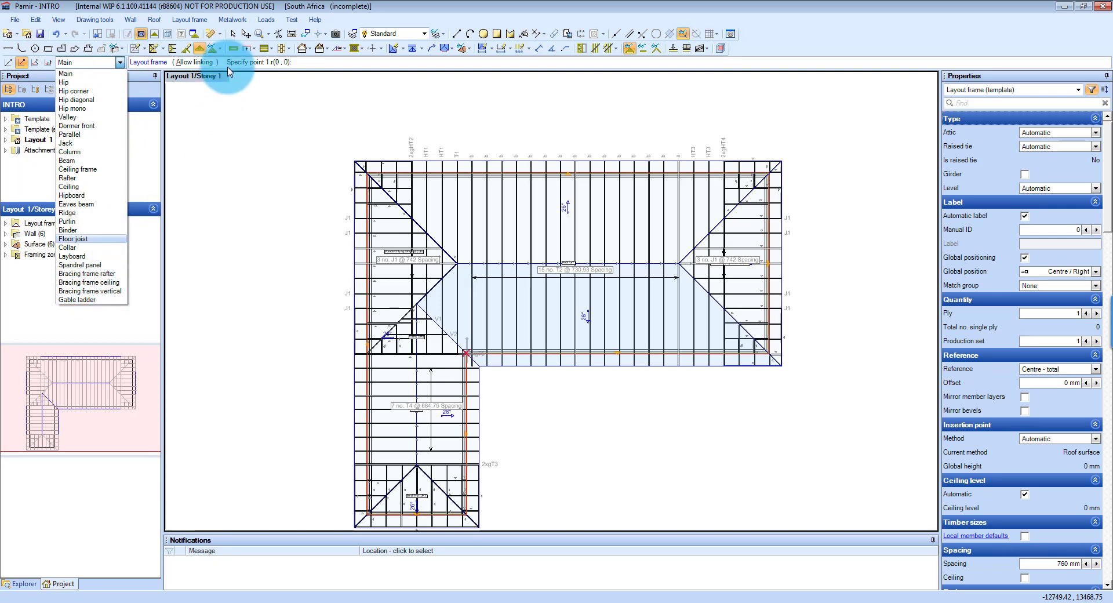
{"action": "left_click", "coordinate": [251, 137]}
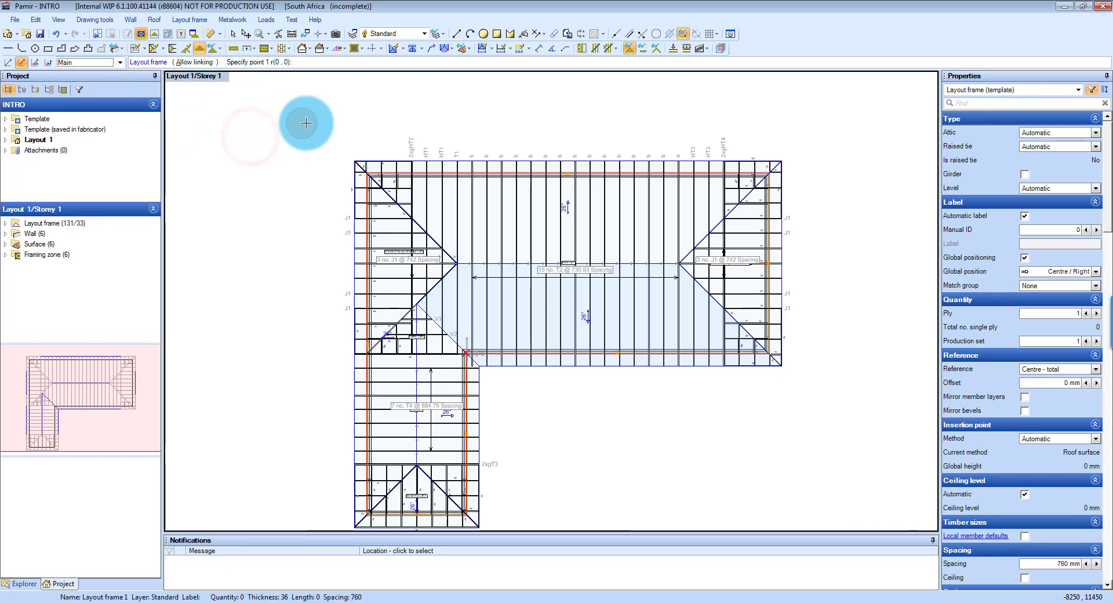
Start a manual Roof run framing zone and list the zone types, Poly hip to Decking.
{"action": "left_click", "coordinate": [172, 53]}
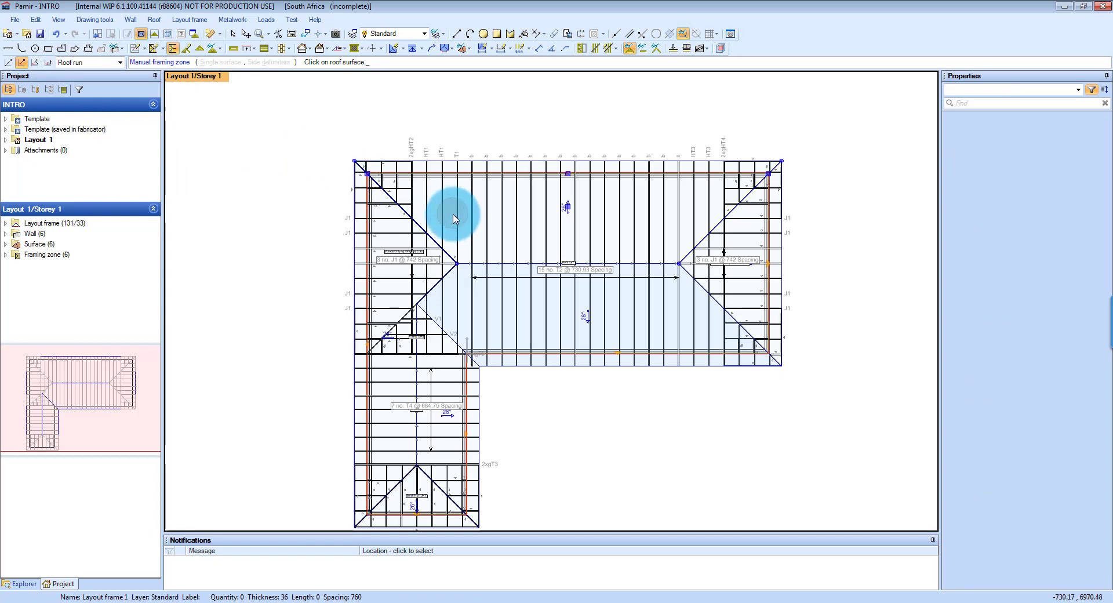
{"action": "left_click", "coordinate": [297, 146]}
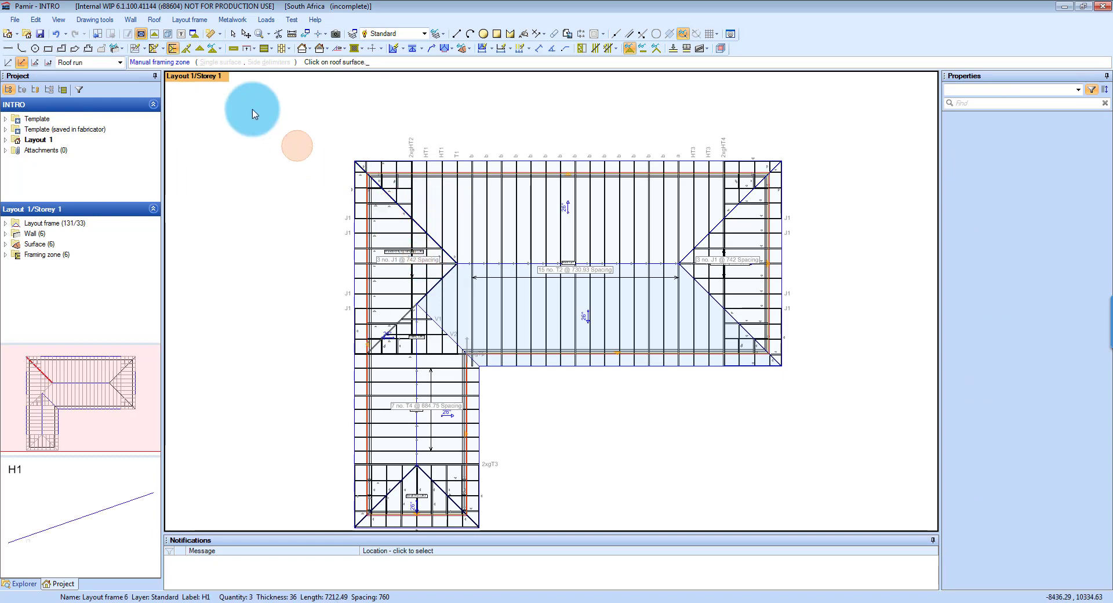
{"action": "left_click", "coordinate": [120, 64]}
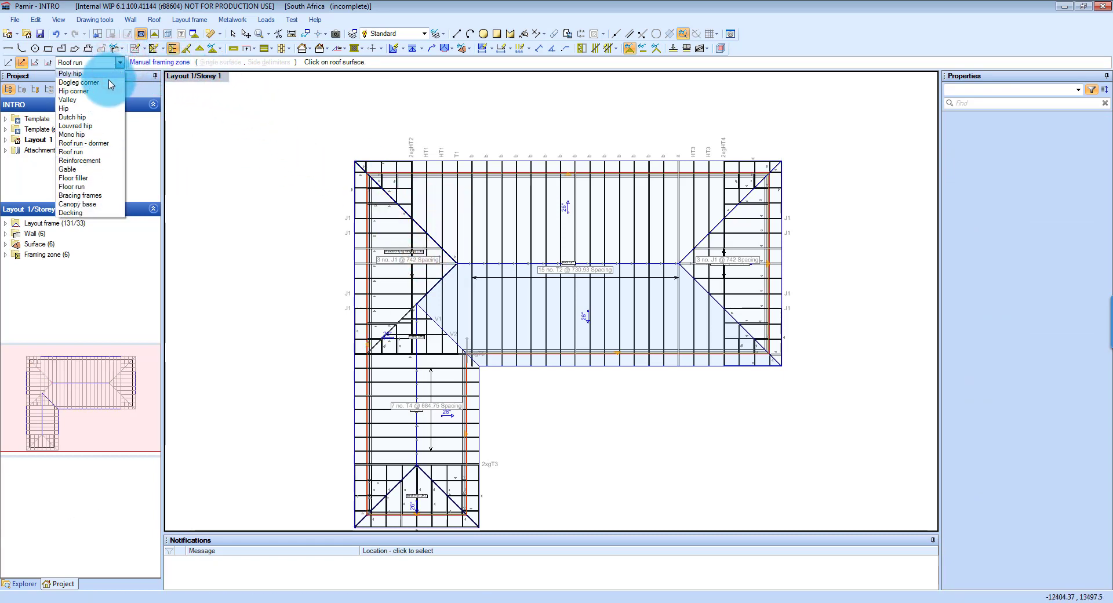